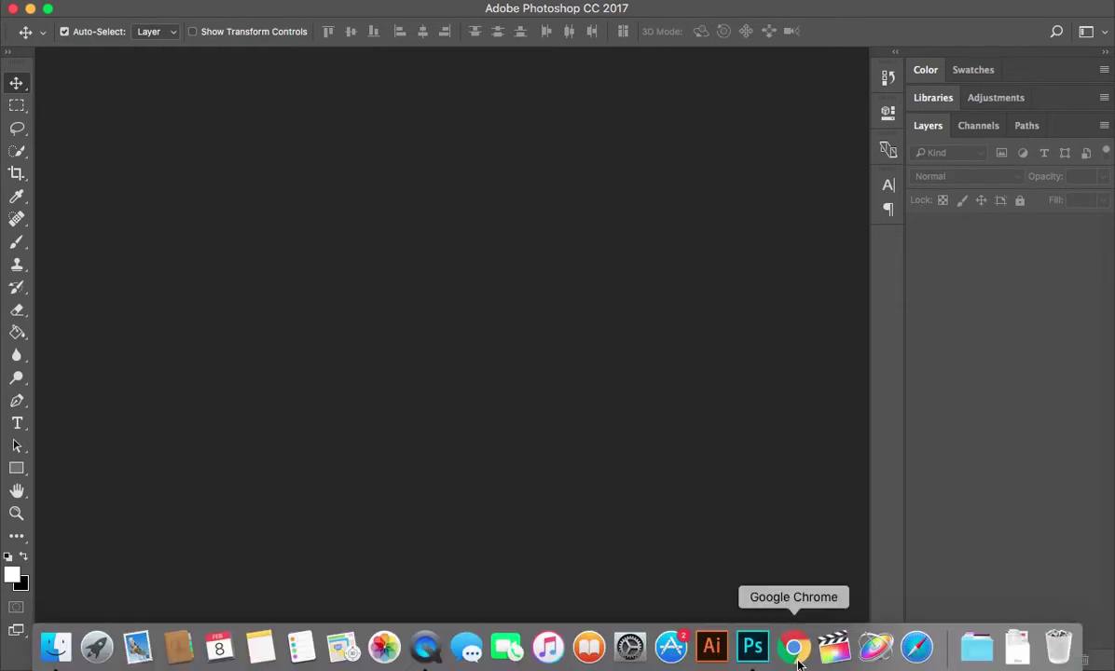
Switch to Google Chrome and open google.com
click(796, 652)
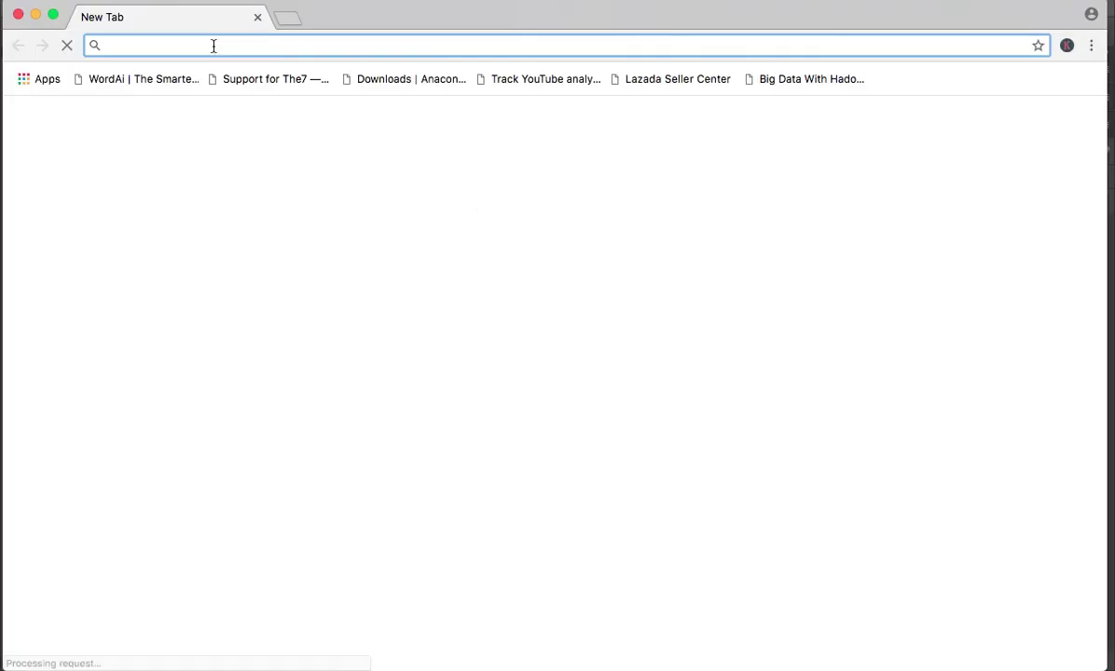
text(google.com)
key(Return)
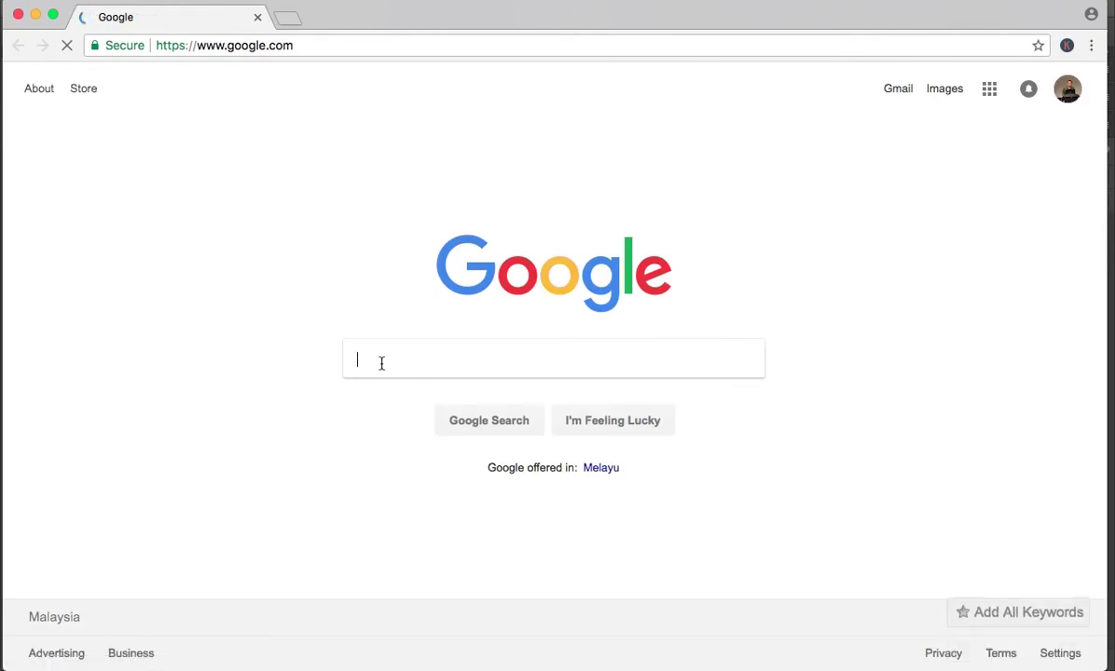
Search Google for "facebook post size 2018" and show the image results
text(face)
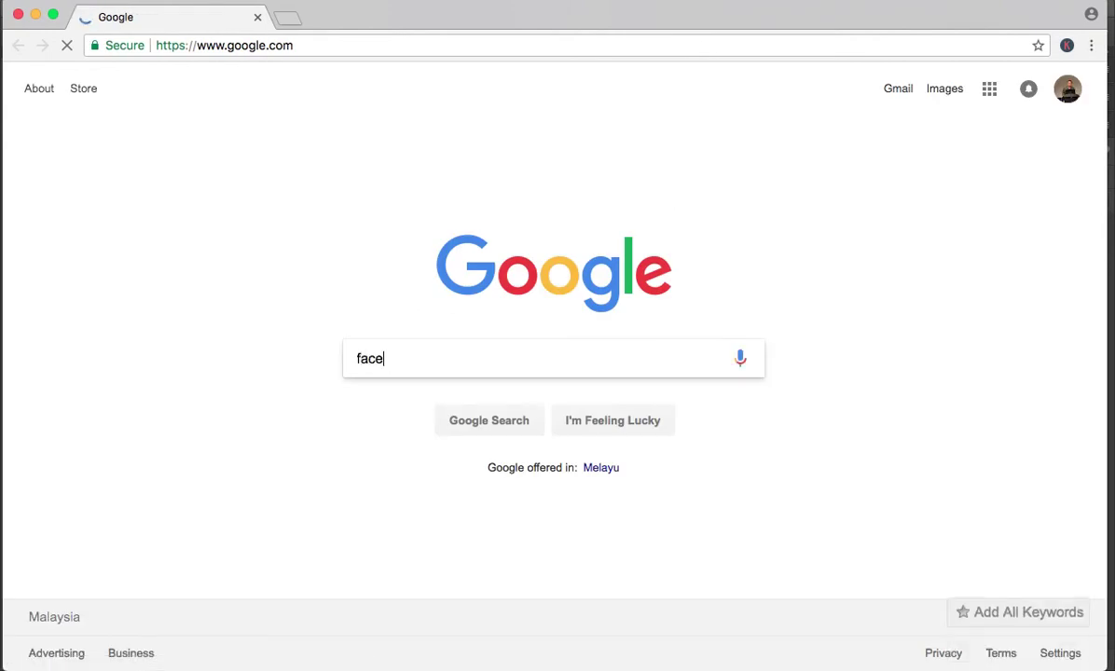
text(book p)
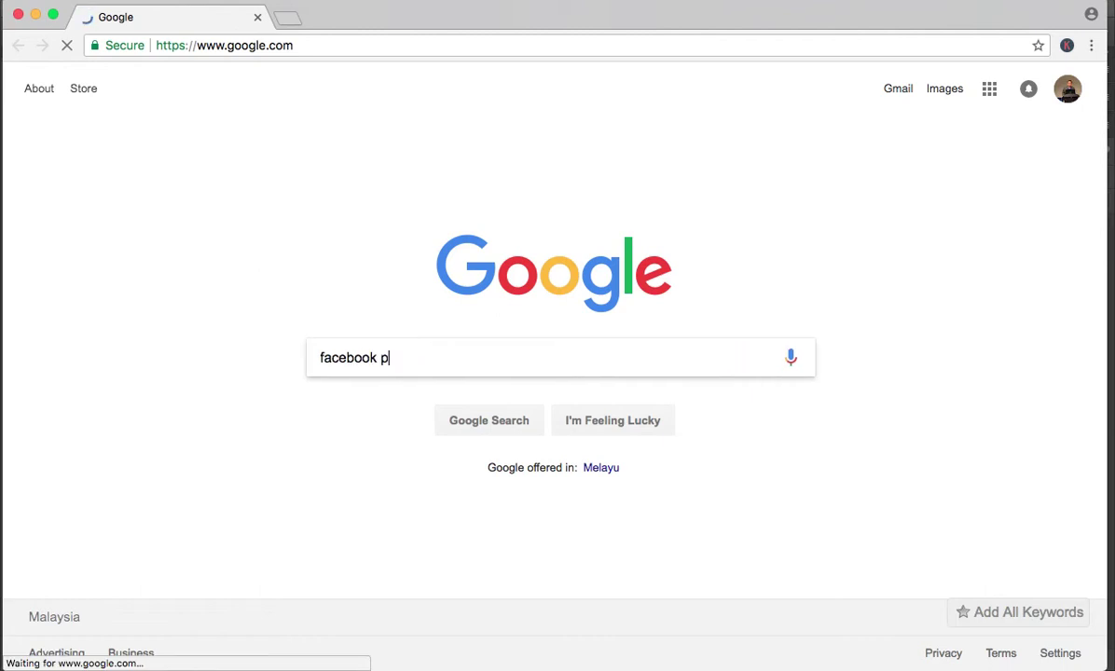
text(ost si)
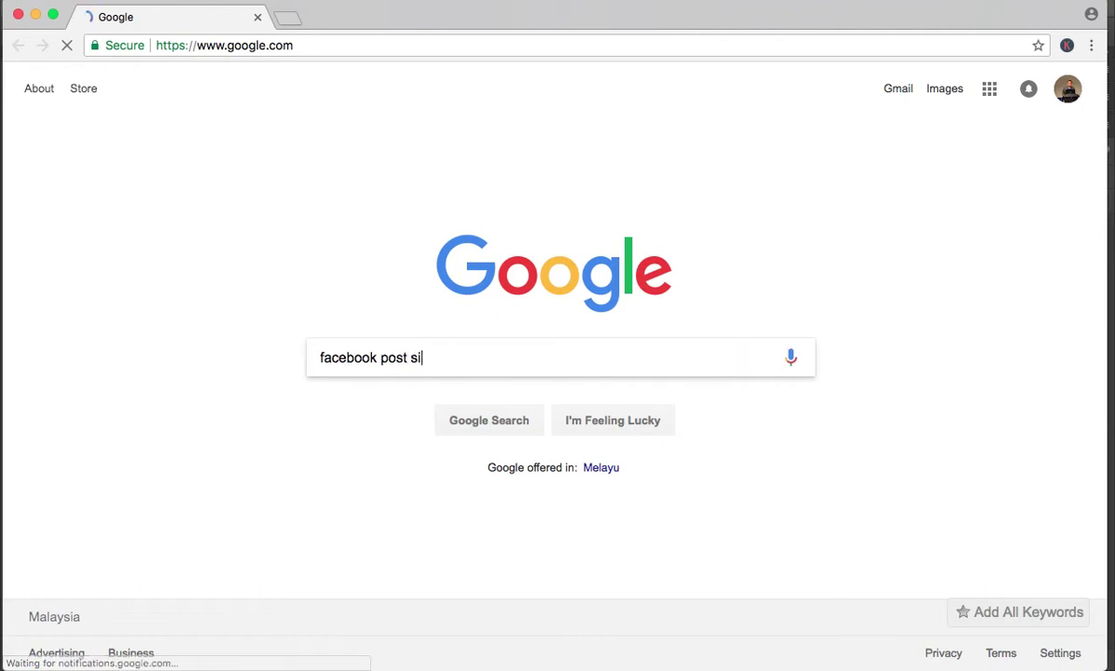
text(ze 2018)
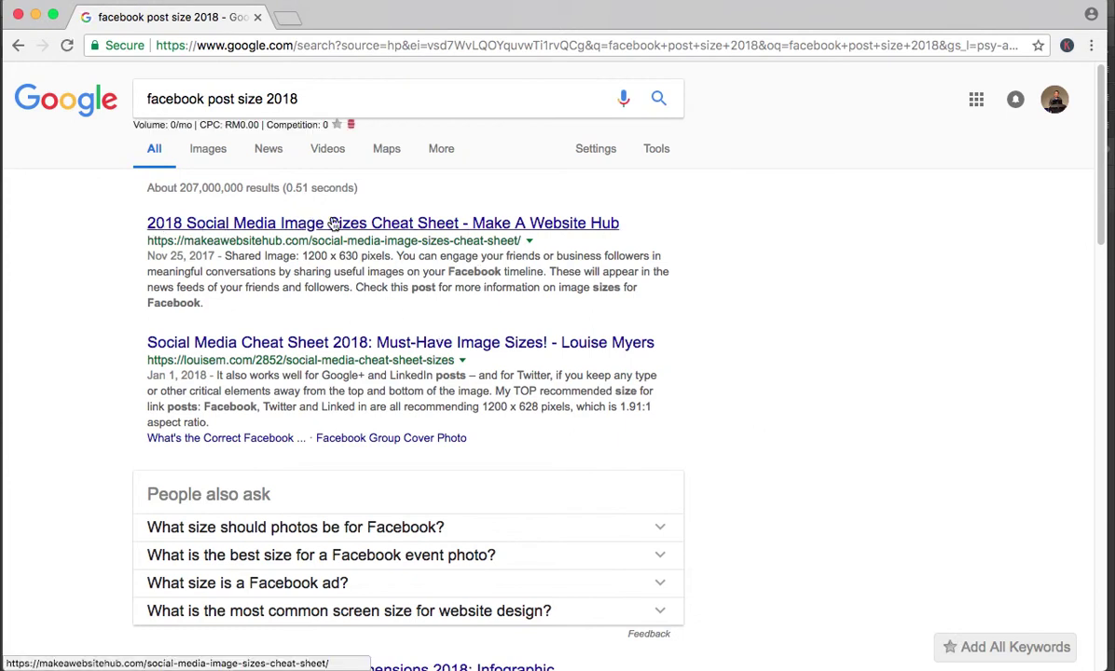
scroll(493, 262, down, 5)
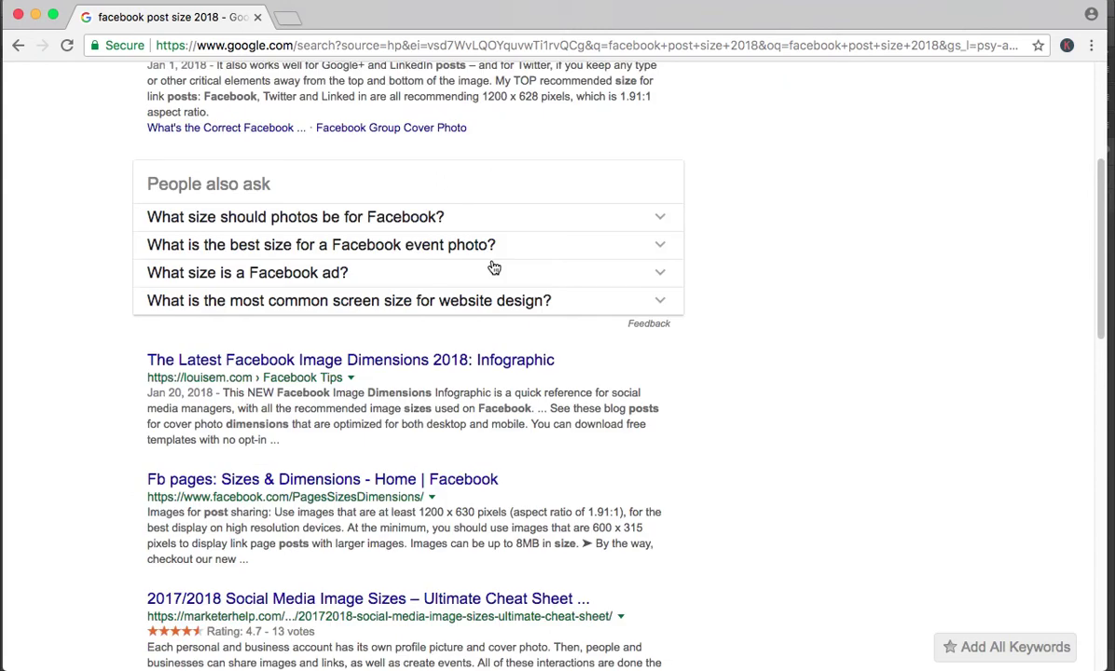
scroll(494, 267, up, 5)
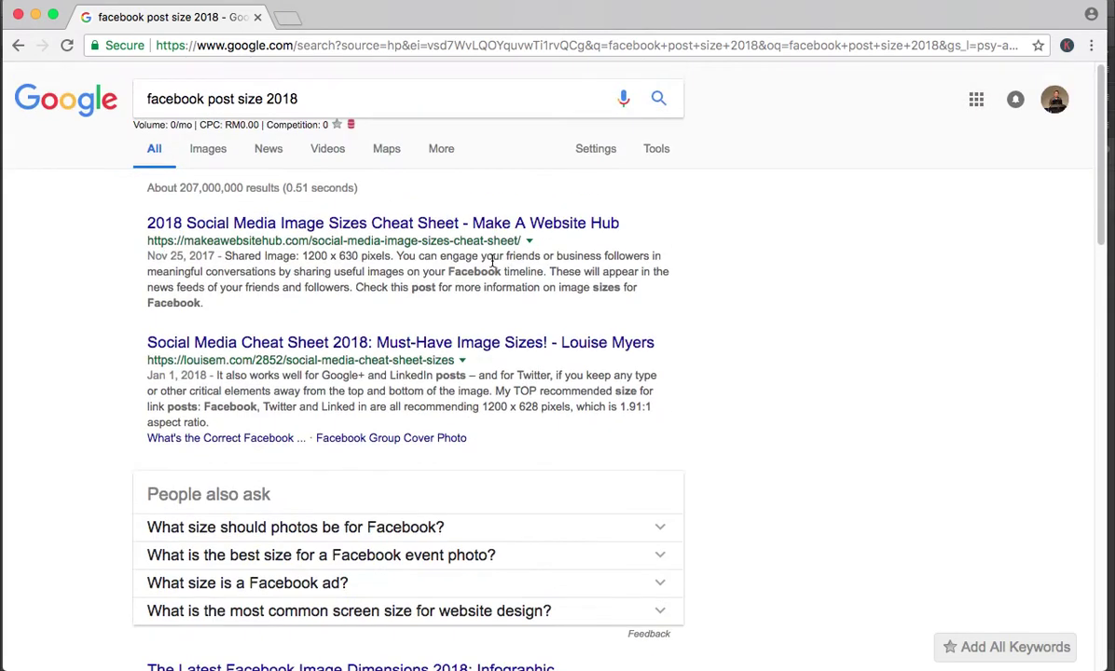
click(213, 150)
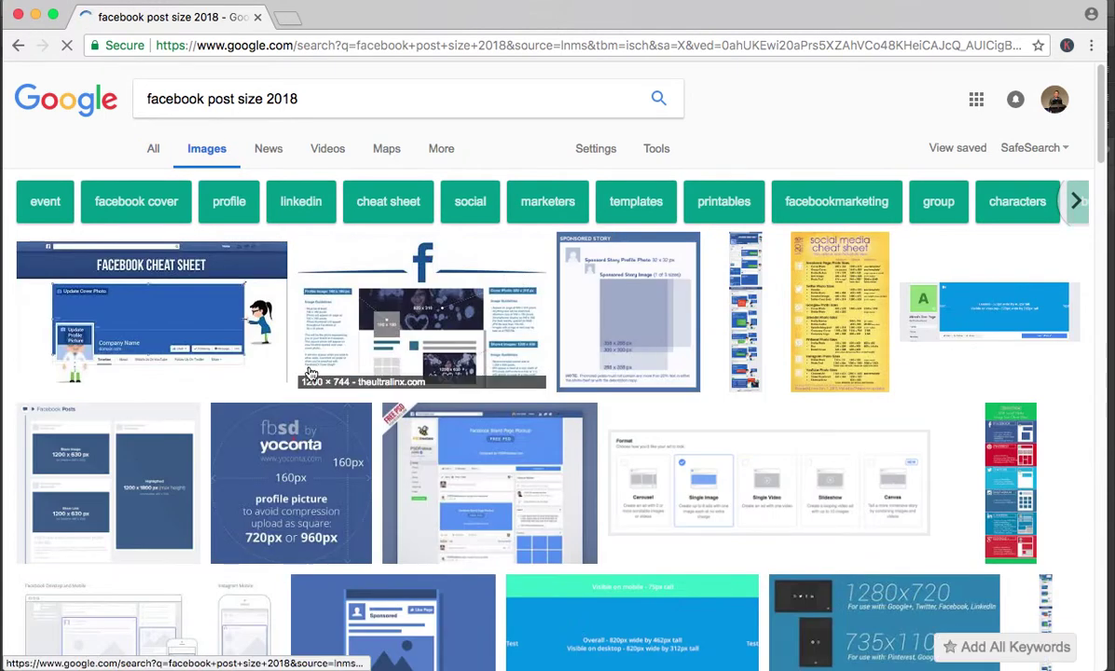
Examine the Facebook Cheat Sheet image at full size and the Sponsored Story dimensions preview for suitable post sizes
click(192, 326)
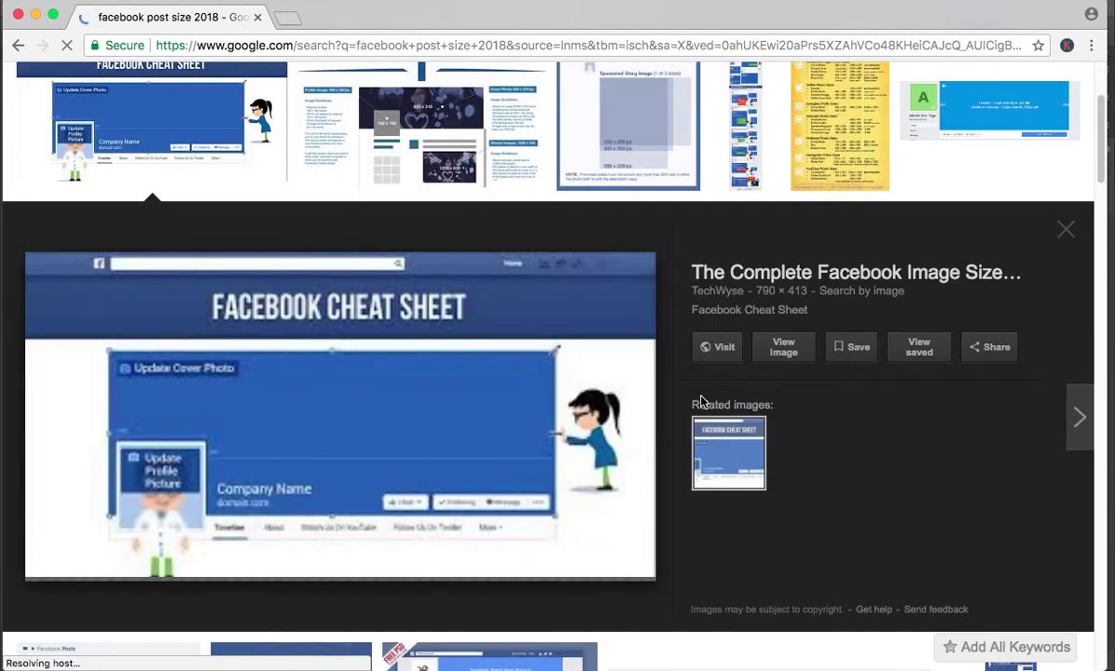
click(772, 360)
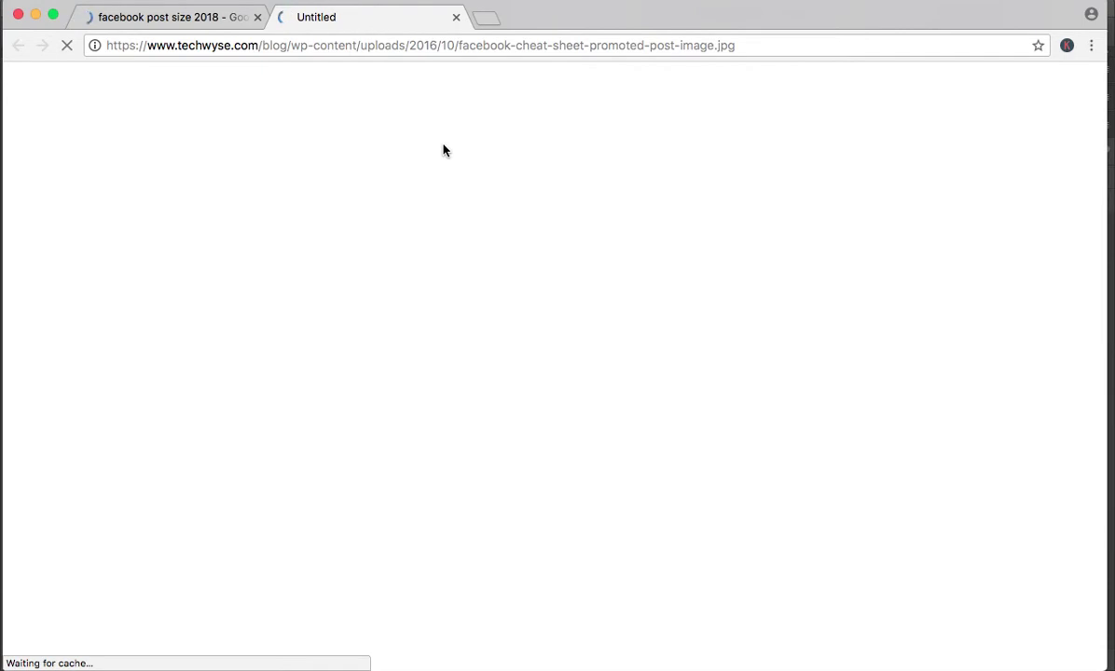
click(211, 21)
scroll(694, 275, down, 1)
scroll(694, 275, up, 3)
click(625, 240)
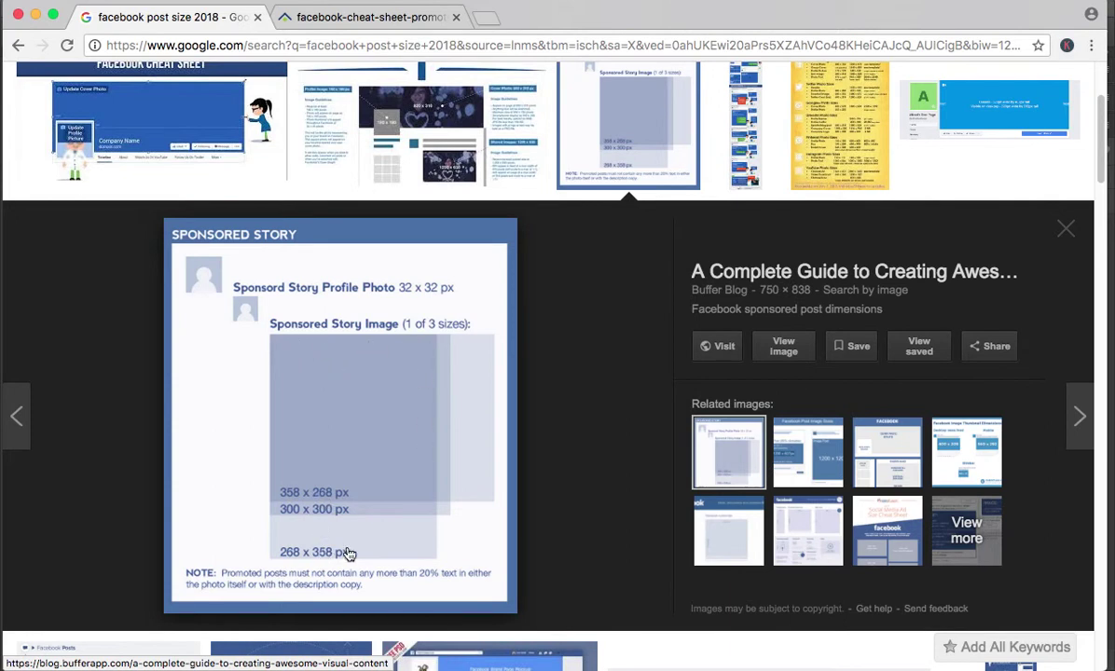
click(363, 26)
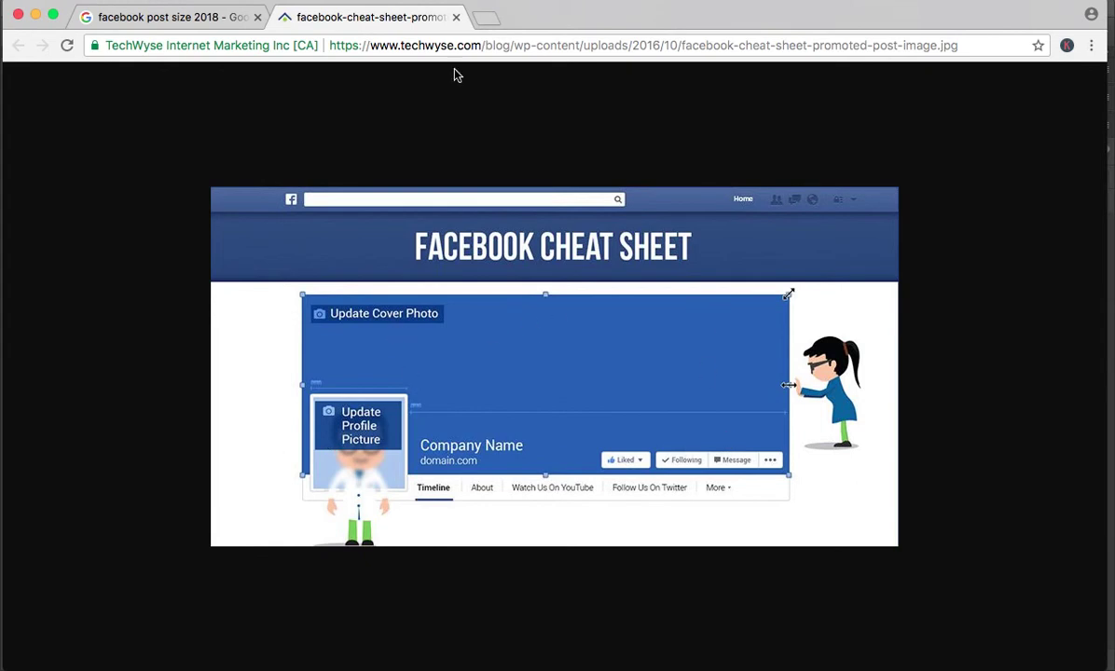
click(154, 19)
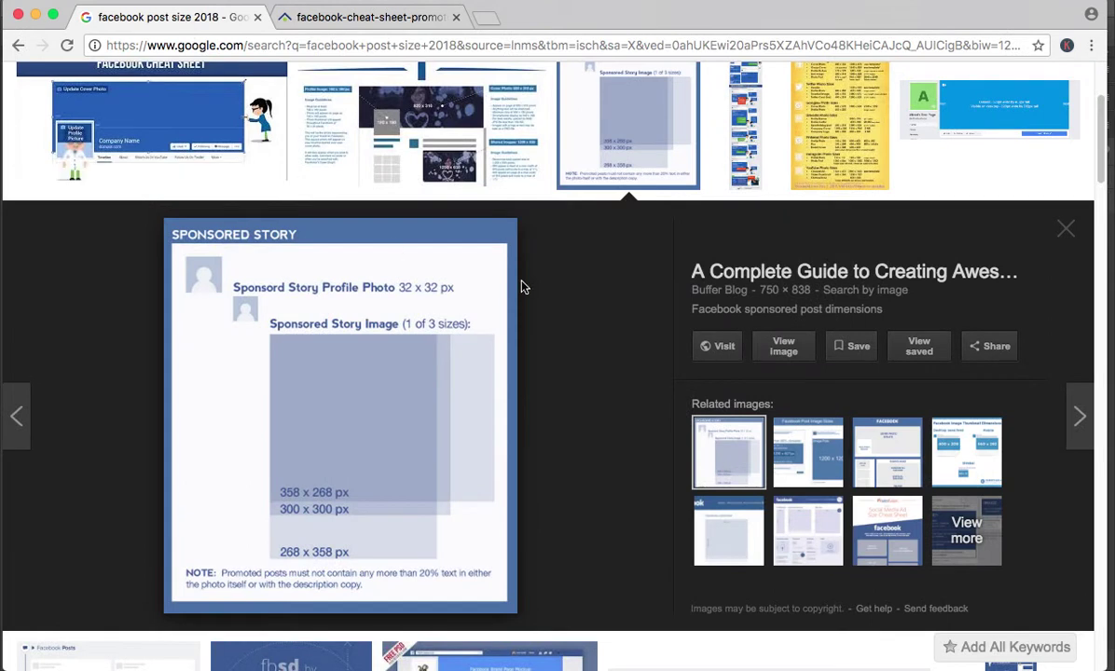
Preview the Buffer Blog image result that marks the pixel width and height of a Facebook link image
scroll(598, 301, up, 3)
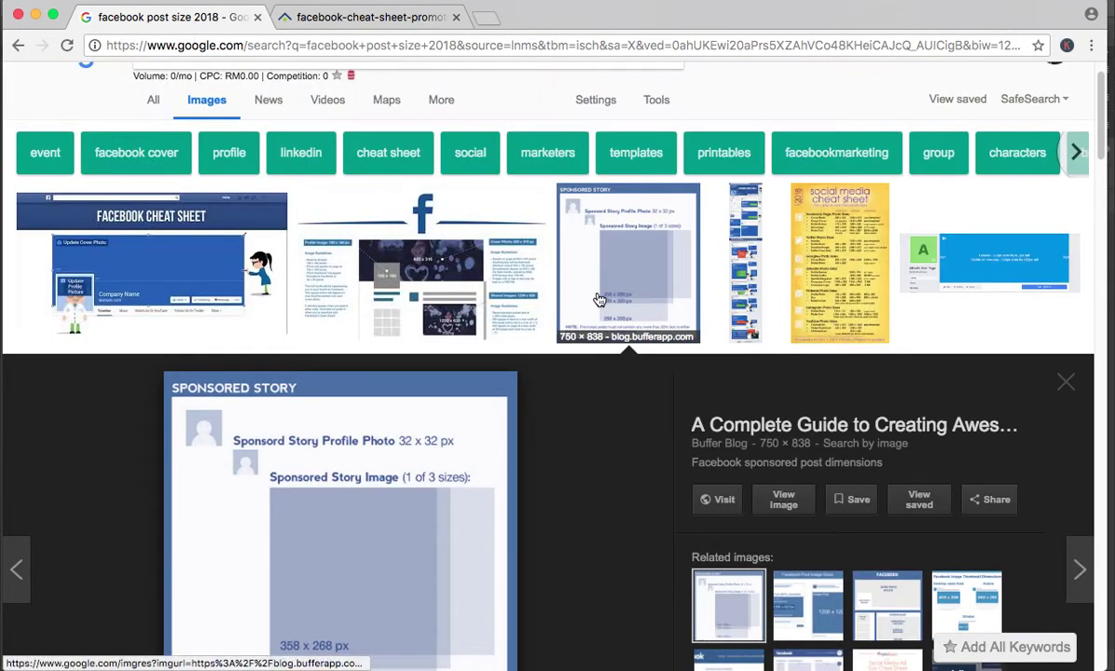
scroll(600, 317, down, 10)
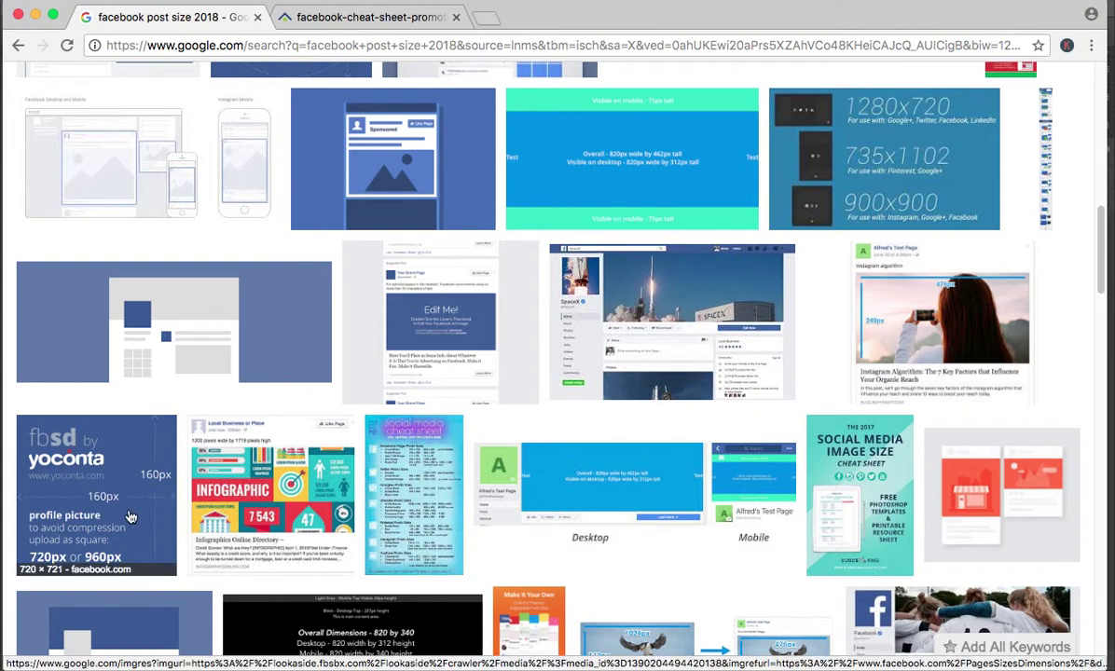
click(896, 320)
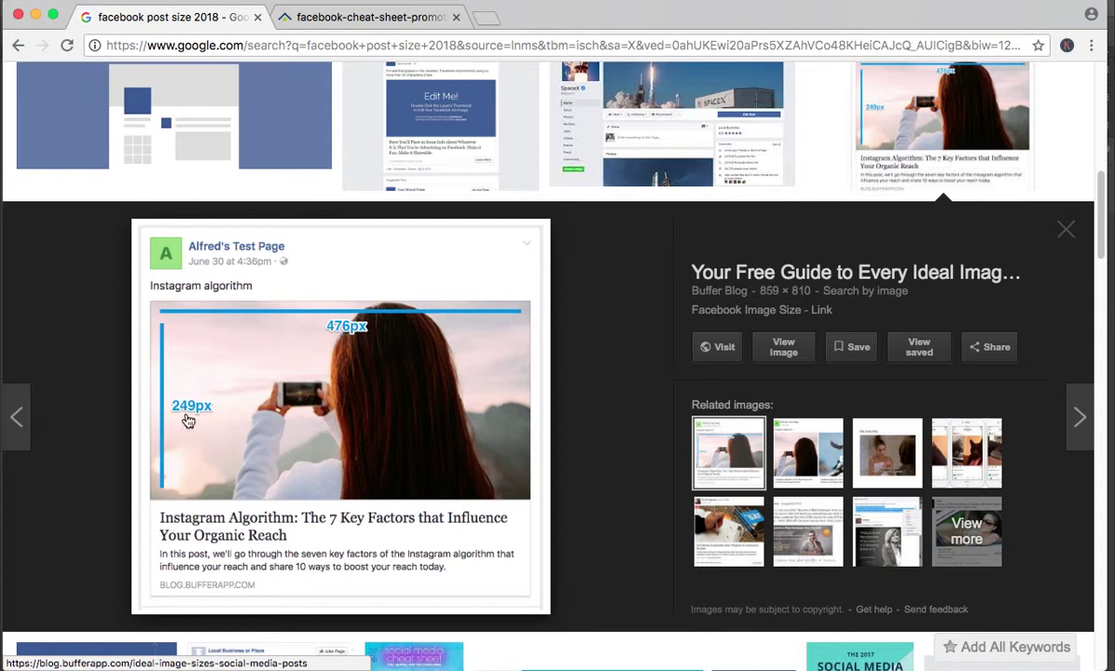
Switch to Photoshop and start a new document
mouse_move(607, 657)
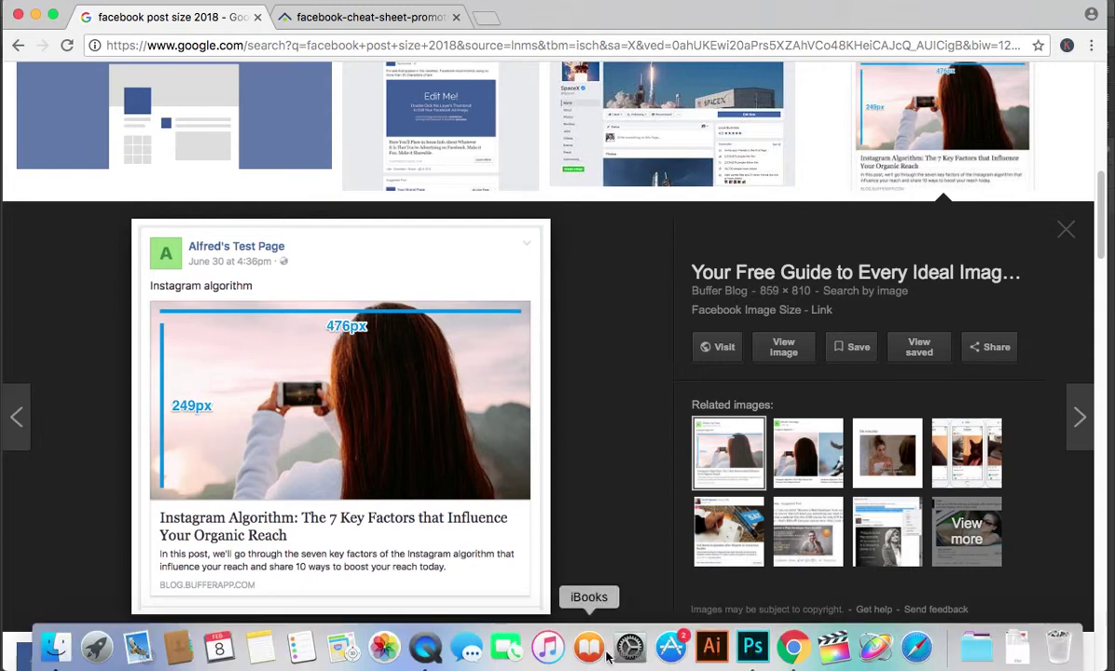
click(752, 648)
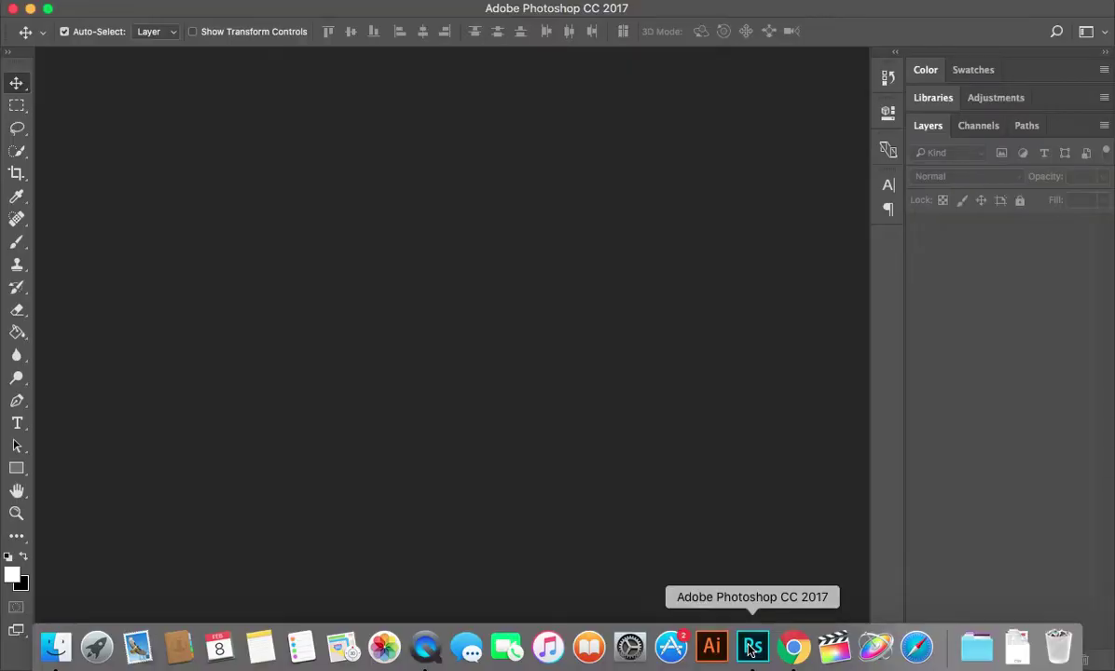
click(159, 0)
click(162, 6)
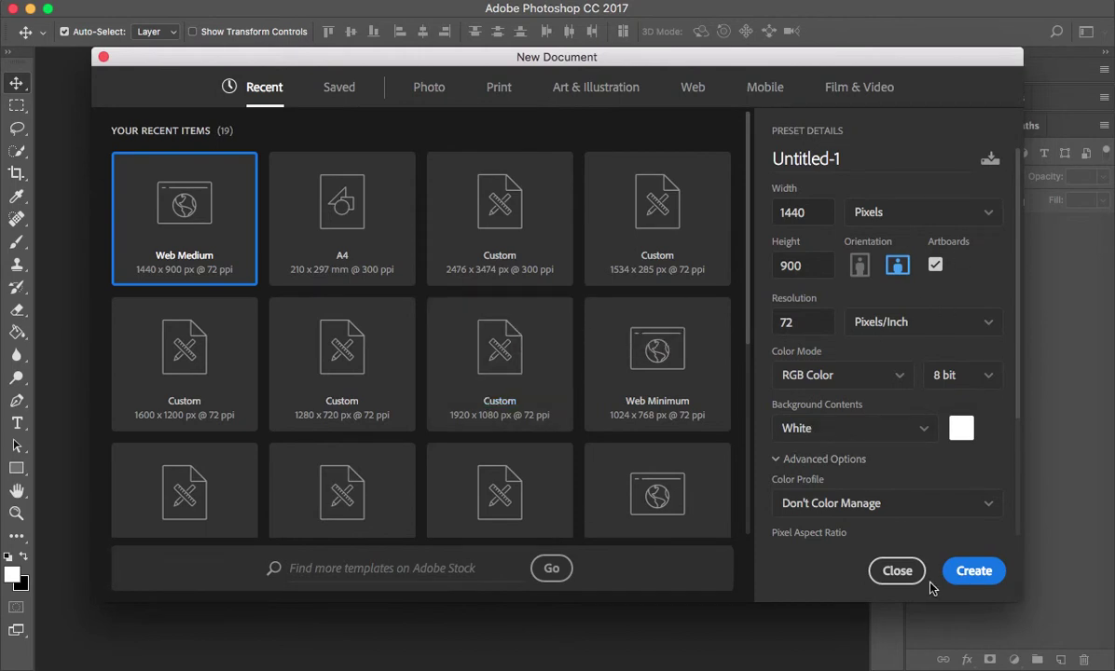
click(838, 463)
click(830, 465)
scroll(900, 511, down, 4)
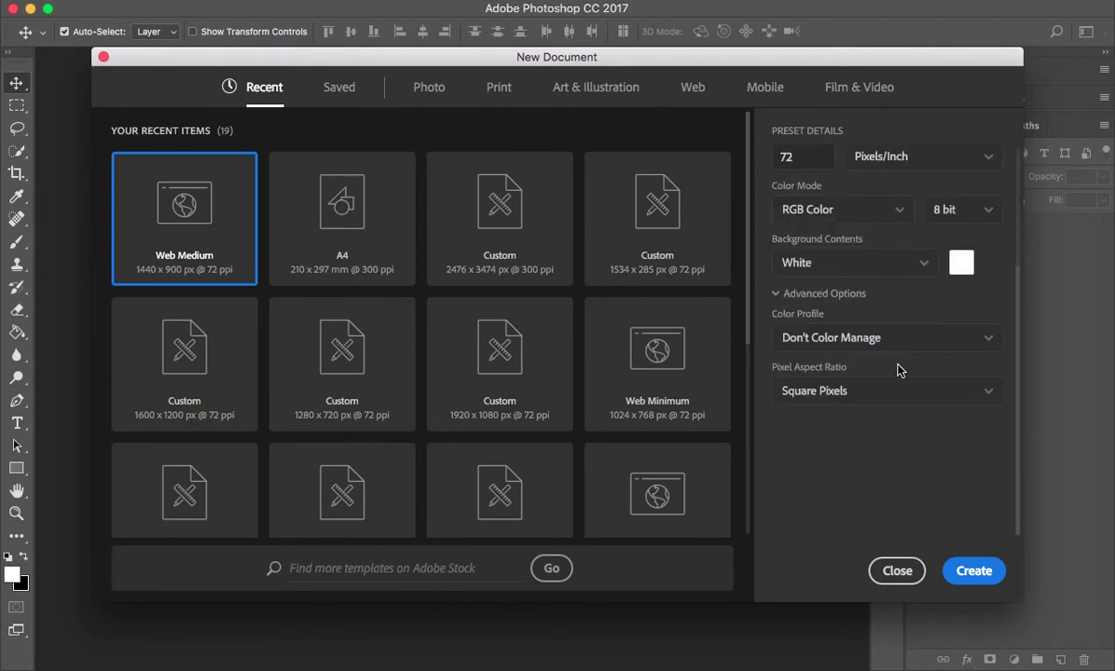
scroll(898, 371, up, 4)
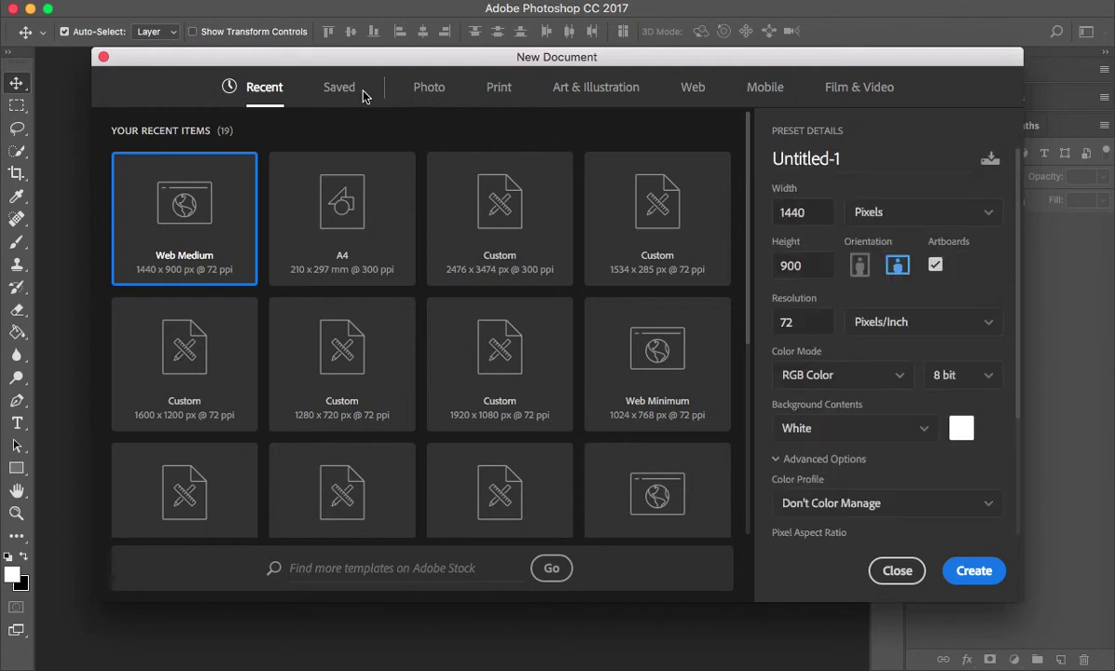
Show the Web presets and set the document width to 476 pixels, checking the reference image in Chrome
click(695, 88)
click(803, 216)
double_click(809, 212)
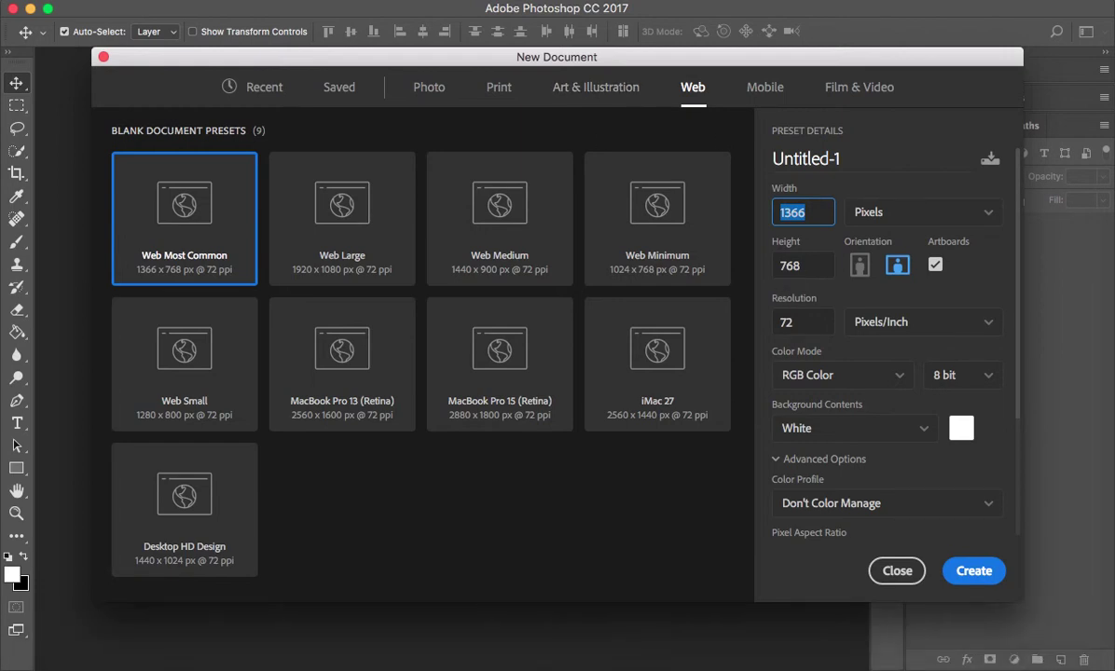
mouse_move(834, 664)
click(794, 647)
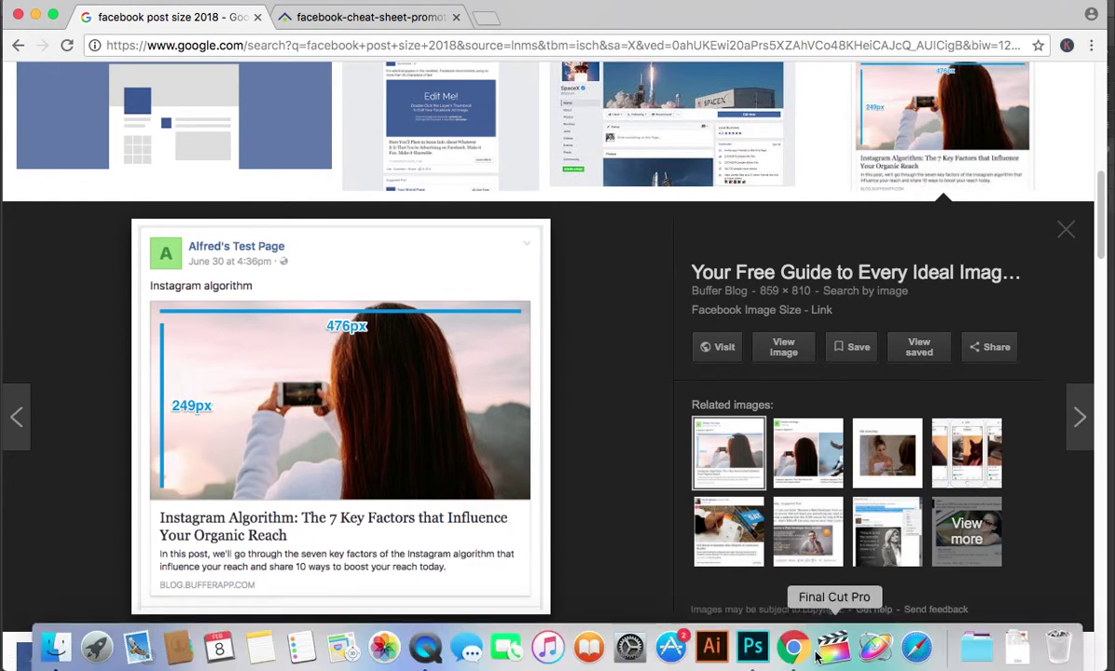
click(753, 648)
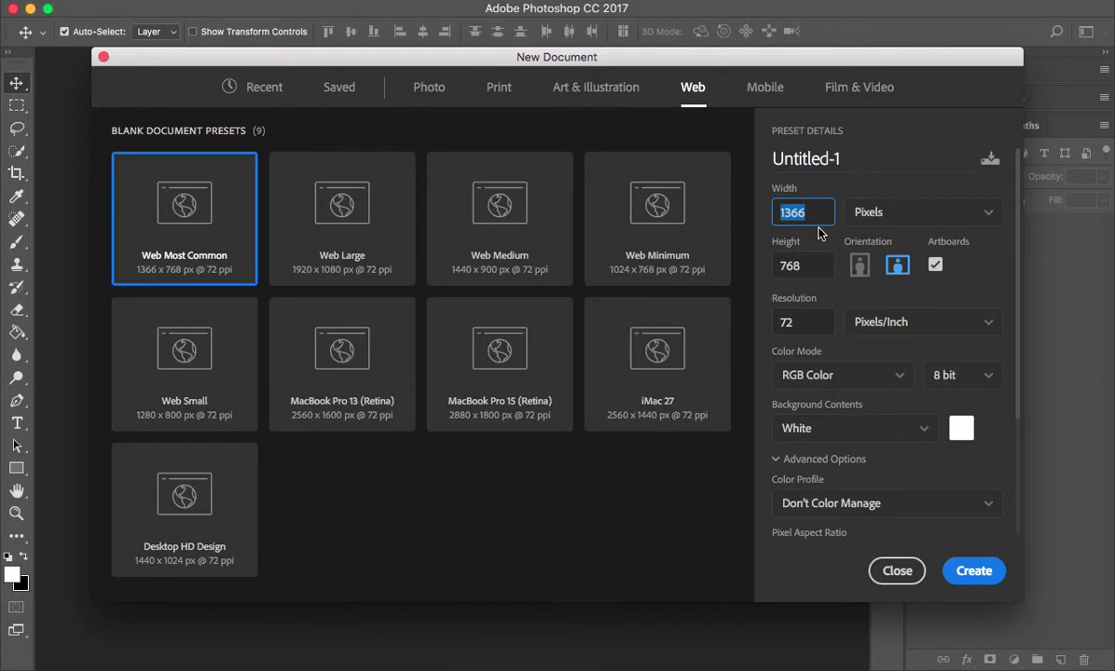
text(4)
Check the reference image's height in Chrome and set the new document's height to 249 pixels in Photoshop
mouse_move(875, 660)
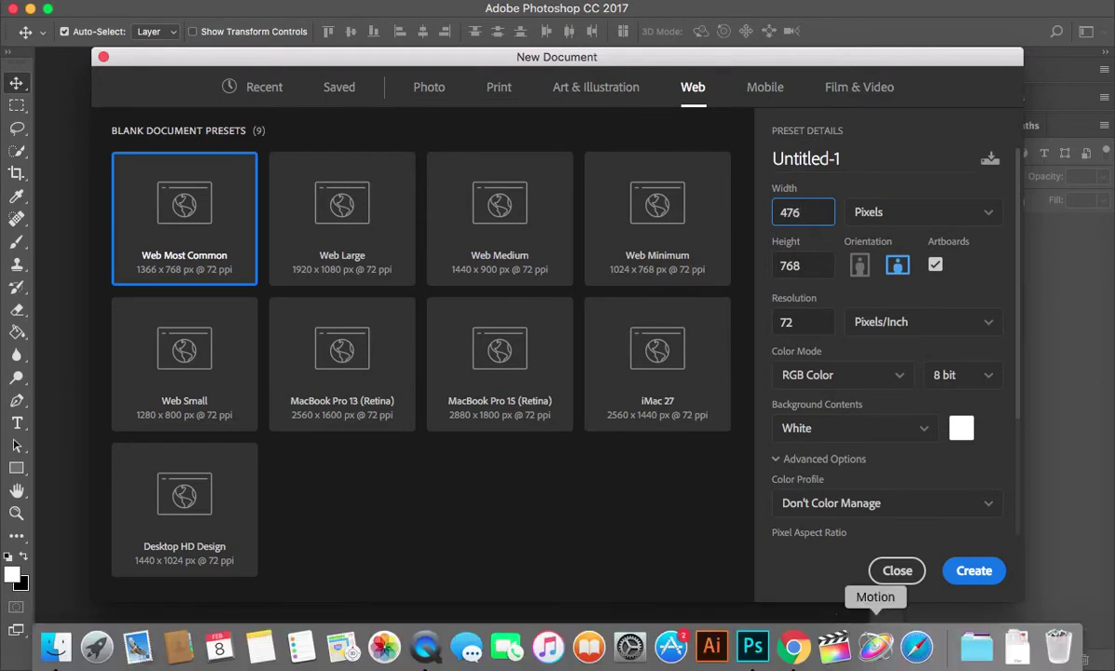
click(794, 650)
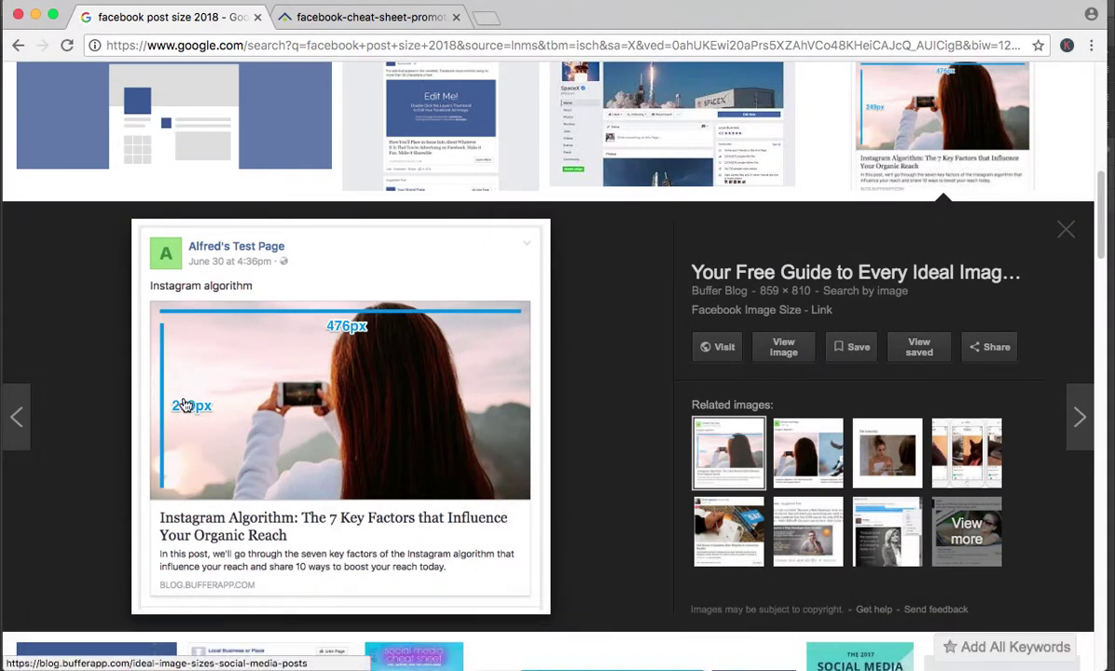
mouse_move(805, 668)
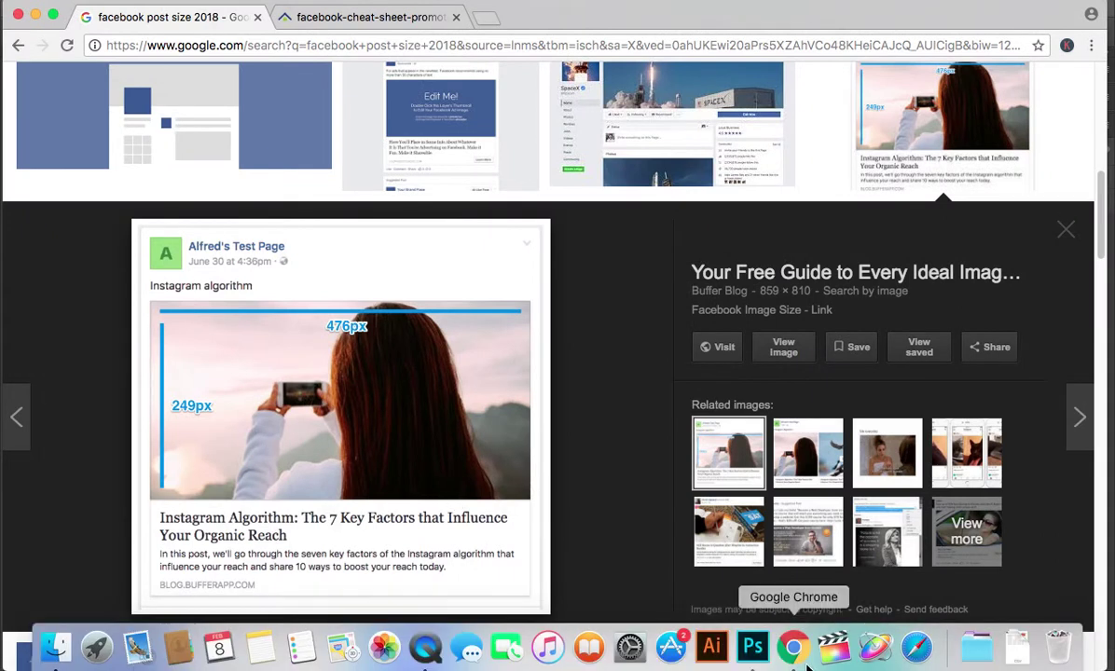
click(755, 648)
click(806, 271)
click(804, 268)
click(814, 260)
drag(814, 260, 746, 266)
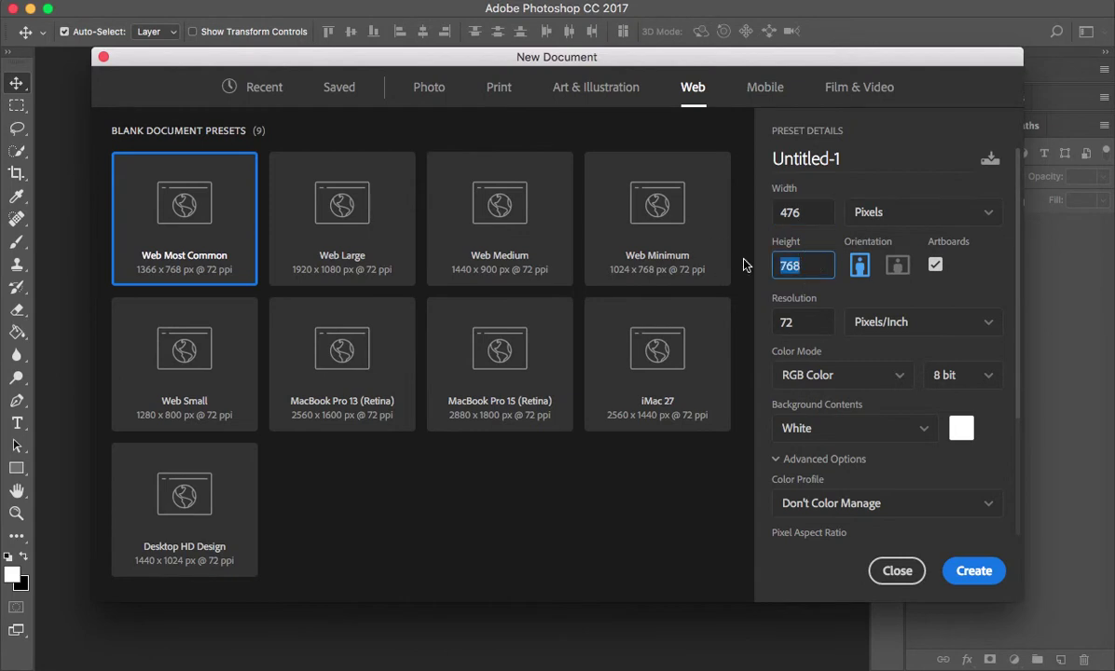
text(249)
Create the document with the resolution left at 72 pixels/inch and dismiss the vRAM notice
click(814, 320)
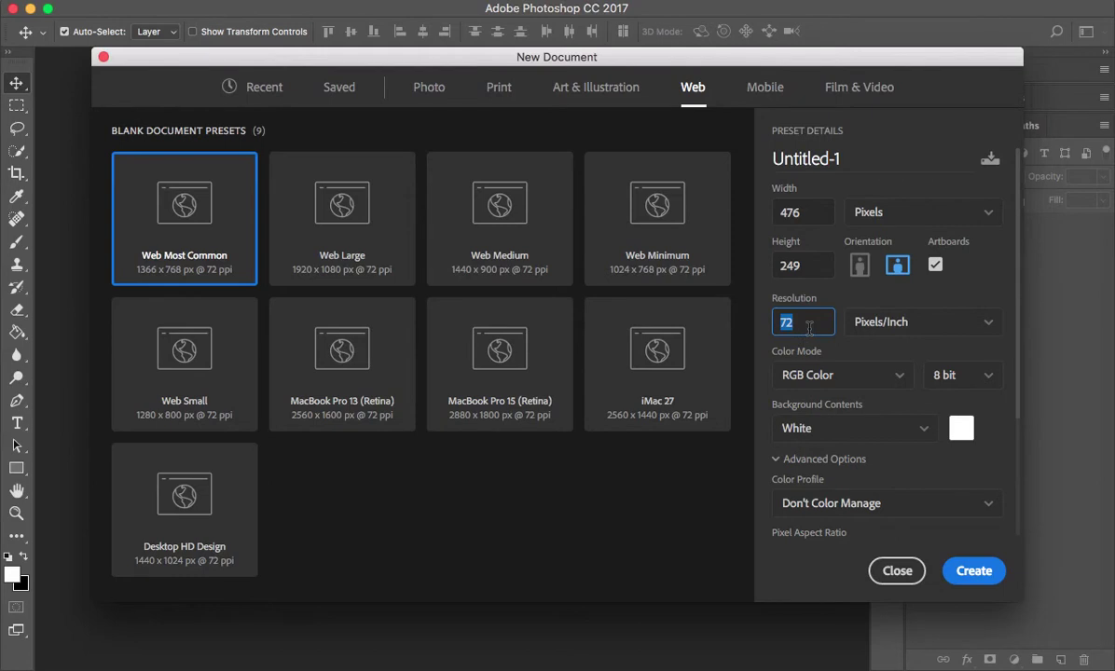
click(982, 572)
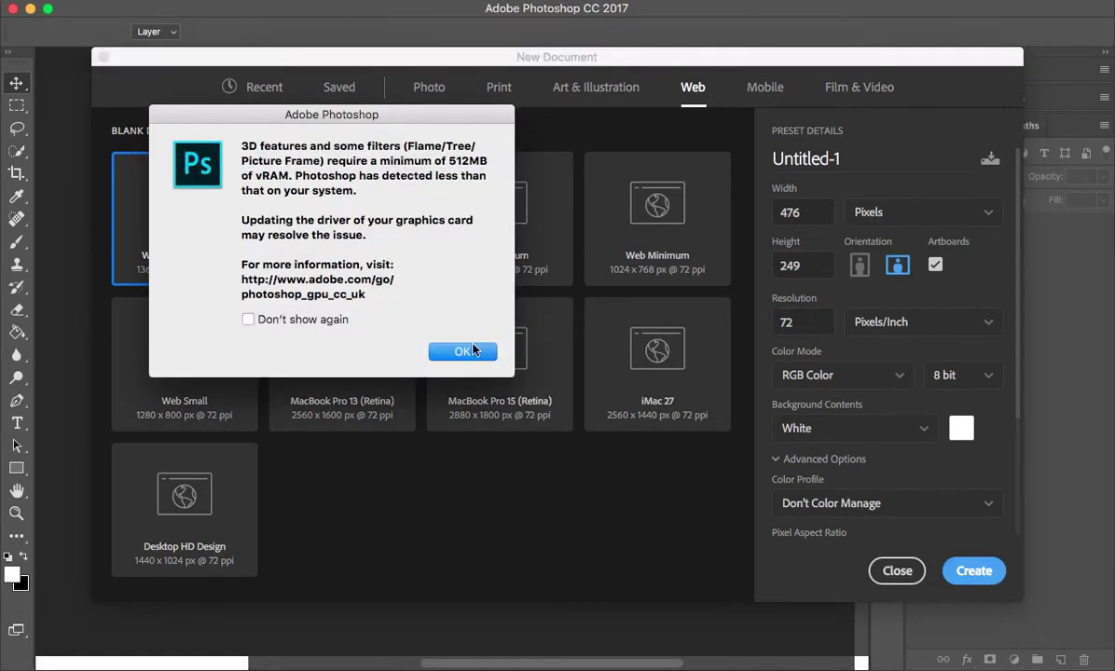
click(477, 351)
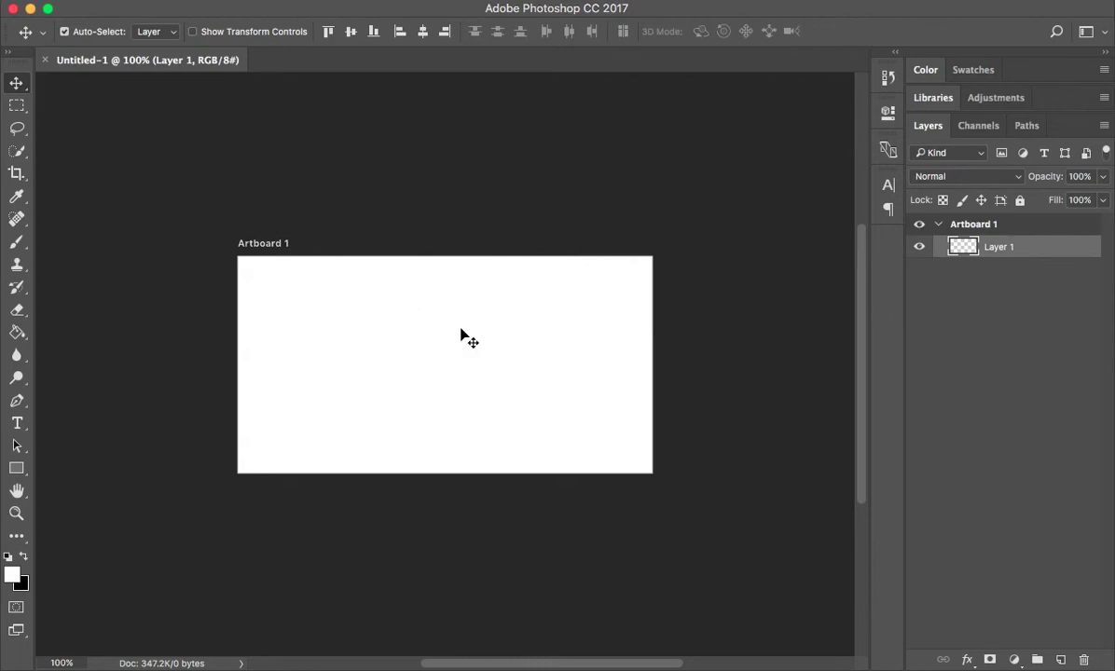
Switch to Chrome and search Google Images for "sabah scenery"
mouse_move(670, 658)
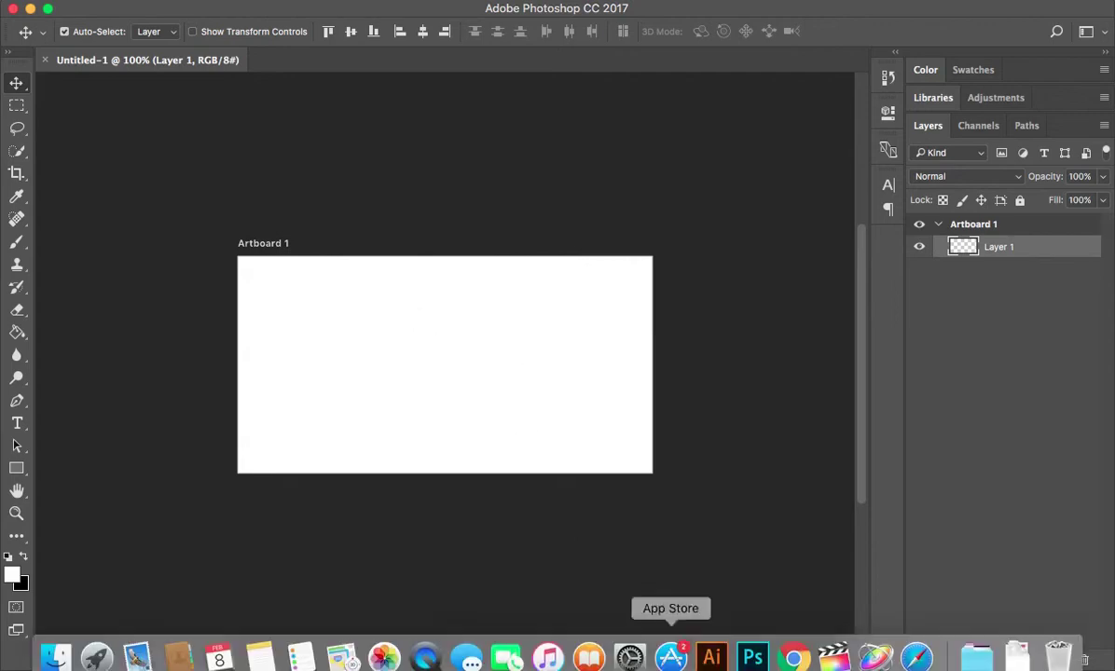
click(785, 651)
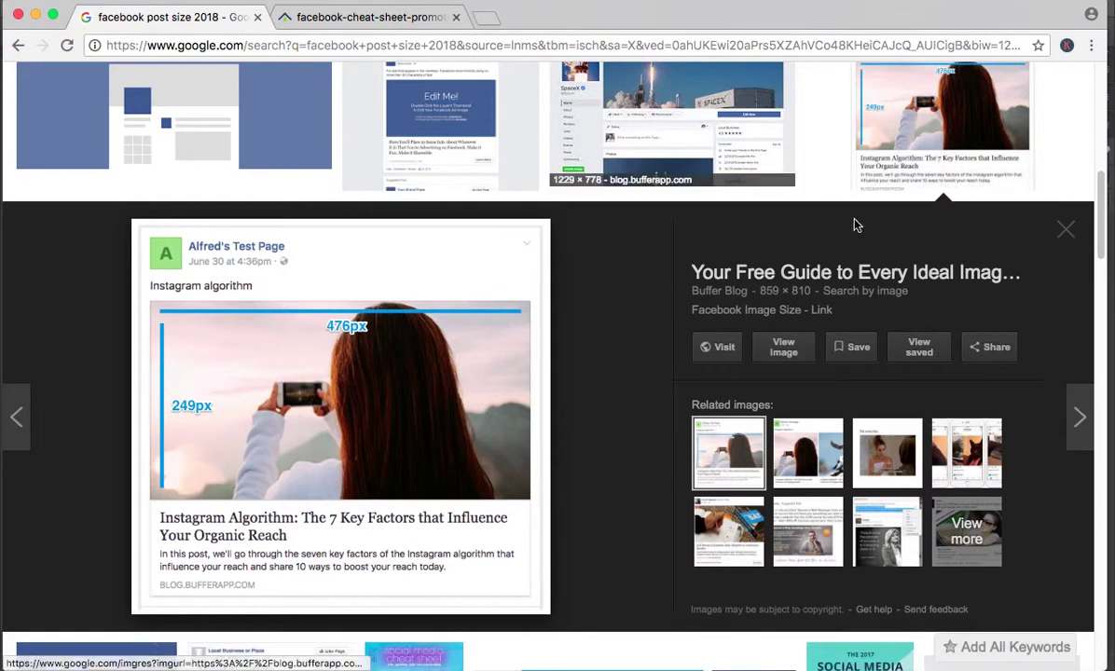
drag(1104, 232, 1101, 100)
triple_click(137, 99)
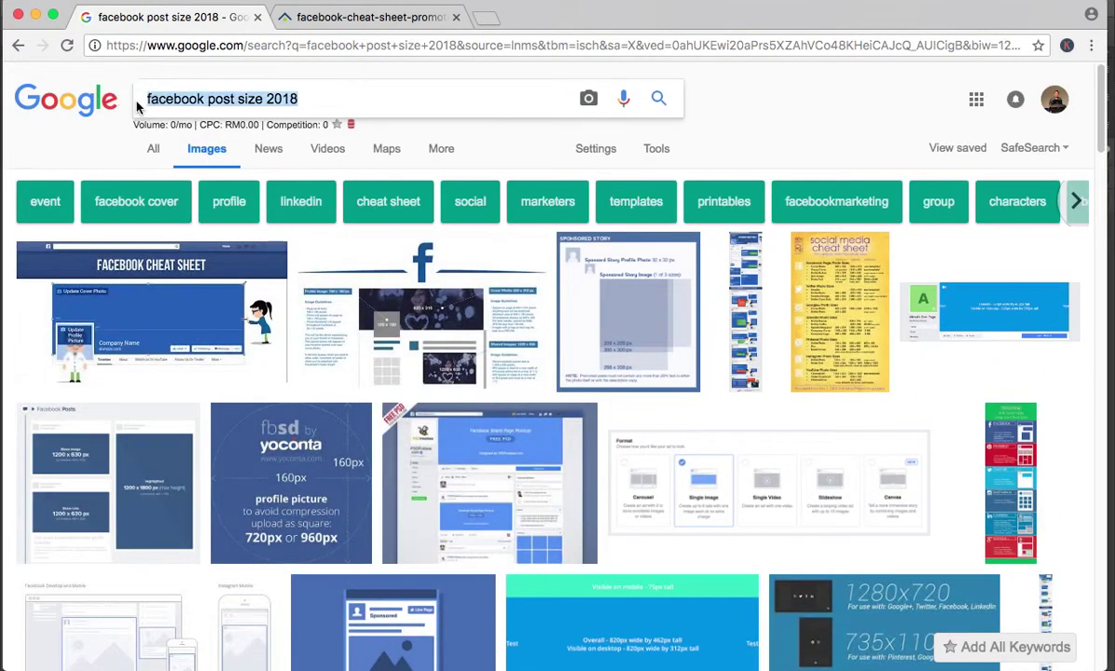
text(sabah )
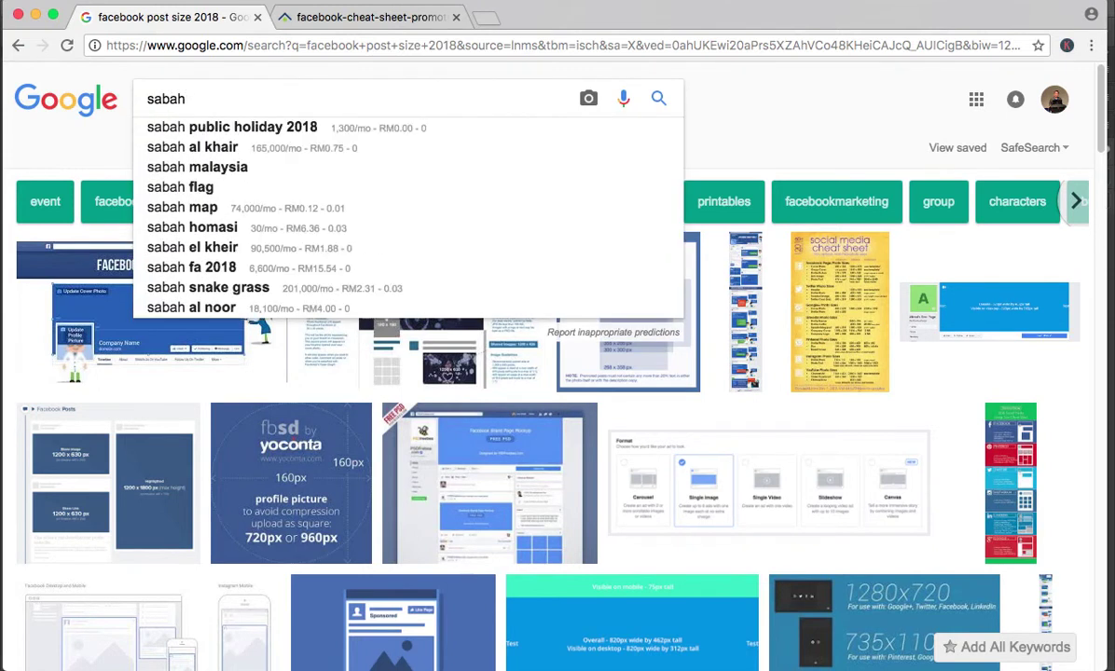
text(scence)
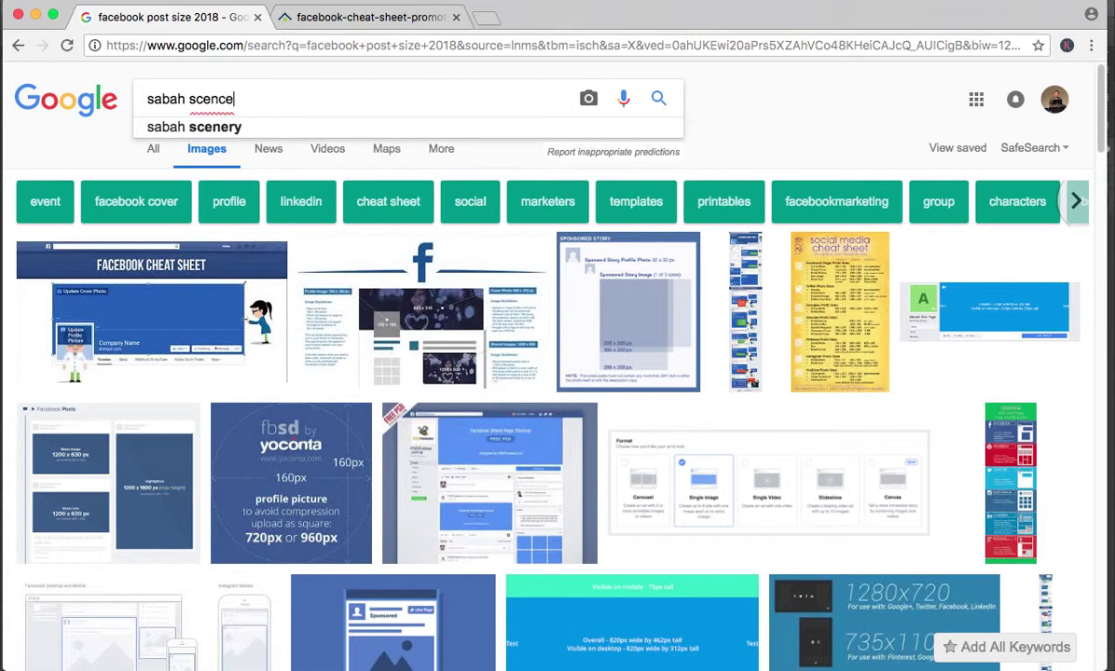
key(Down)
key(Return)
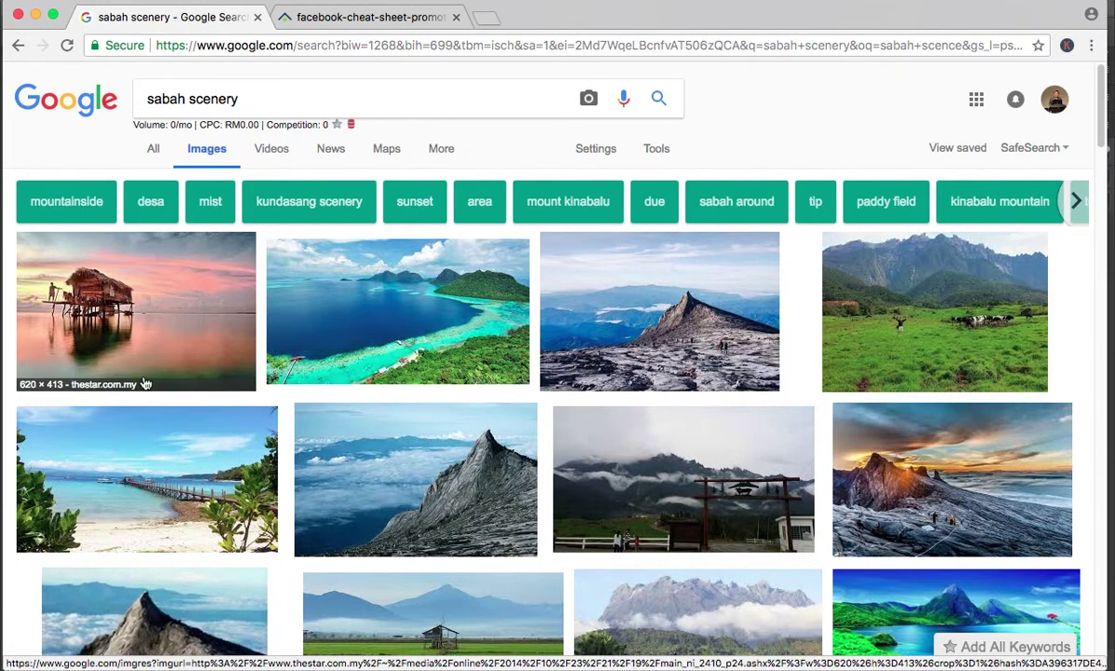
Switch to Photoshop, check the new document's dimensions in Image Size, and close the dialog
mouse_move(752, 654)
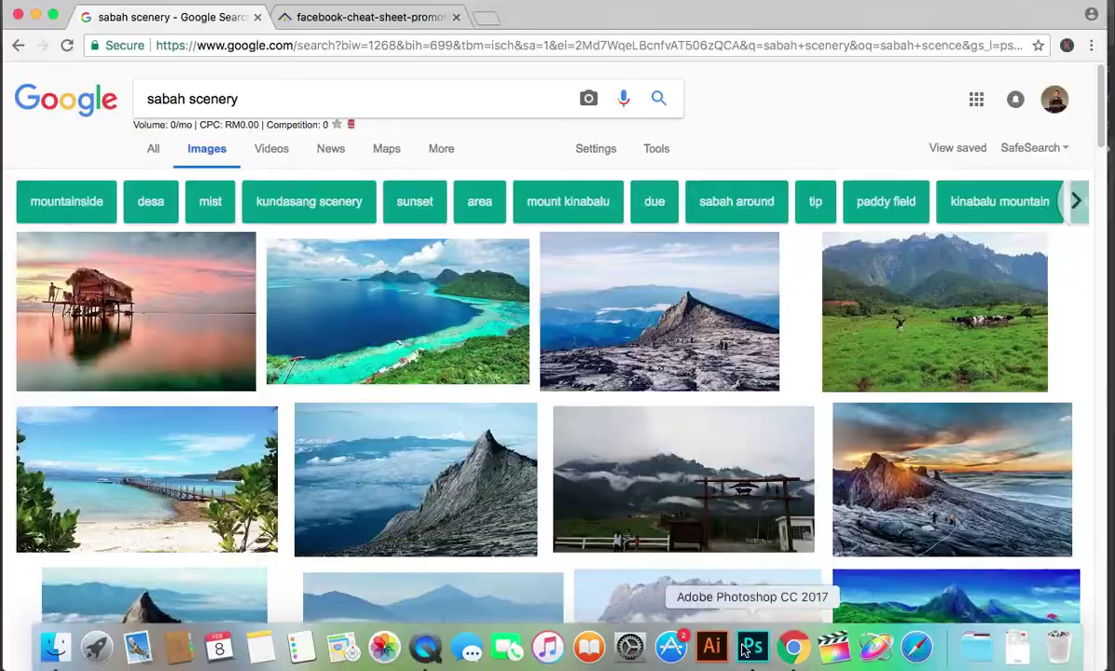
click(751, 647)
click(231, 1)
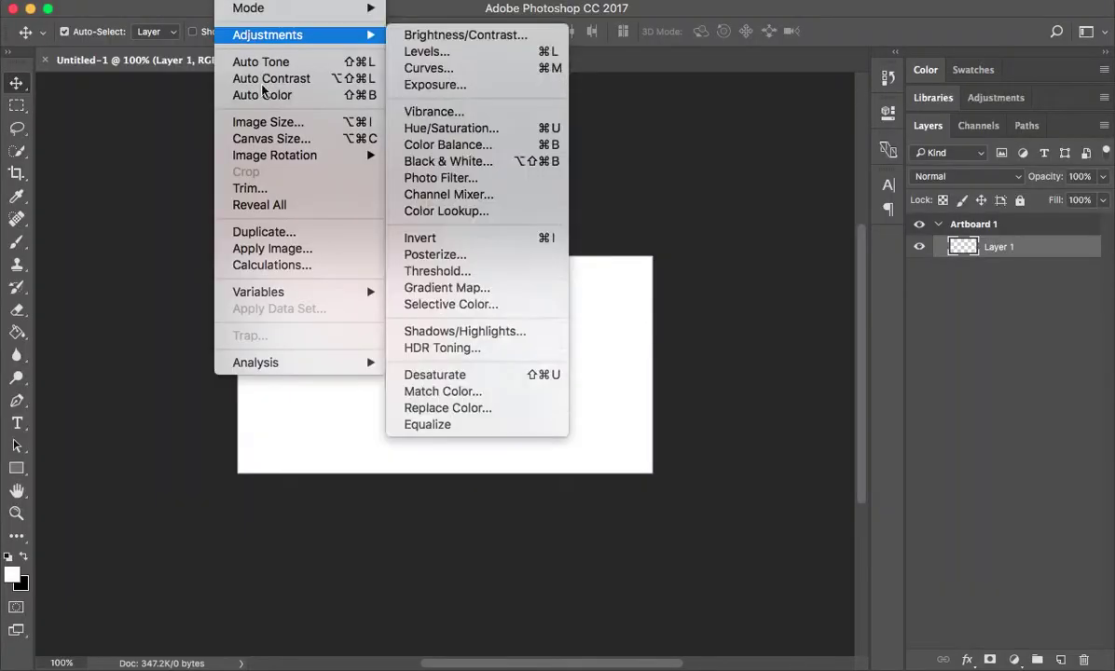
click(271, 122)
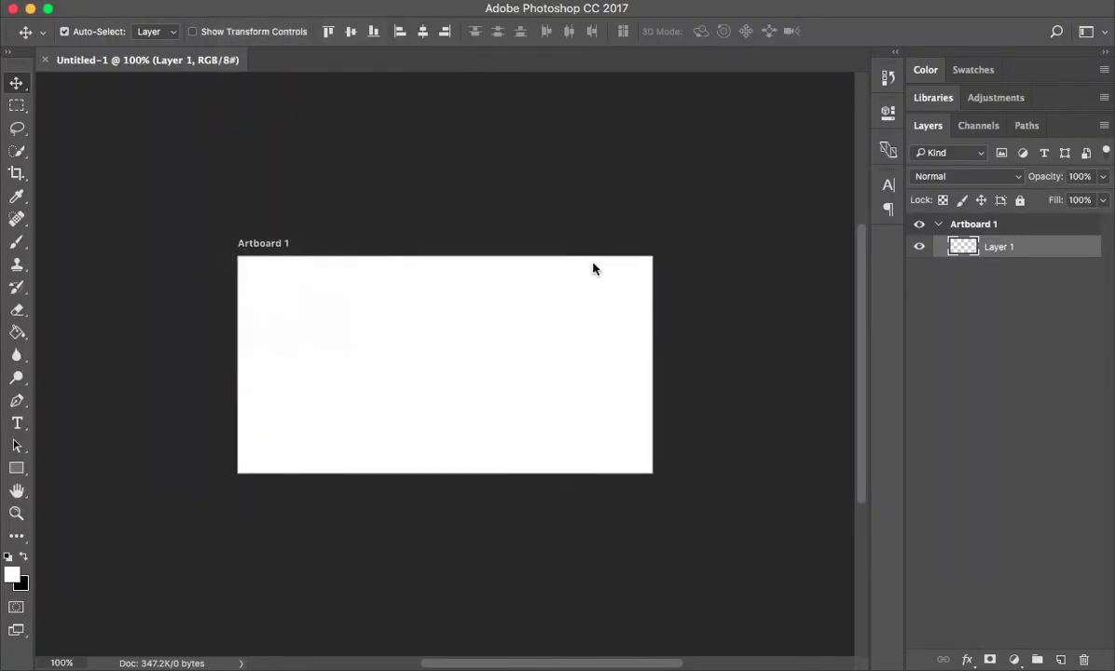
click(503, 374)
Return to Chrome, open the sunset photo of the stilt hut at full size, and copy the image
mouse_move(794, 646)
click(792, 658)
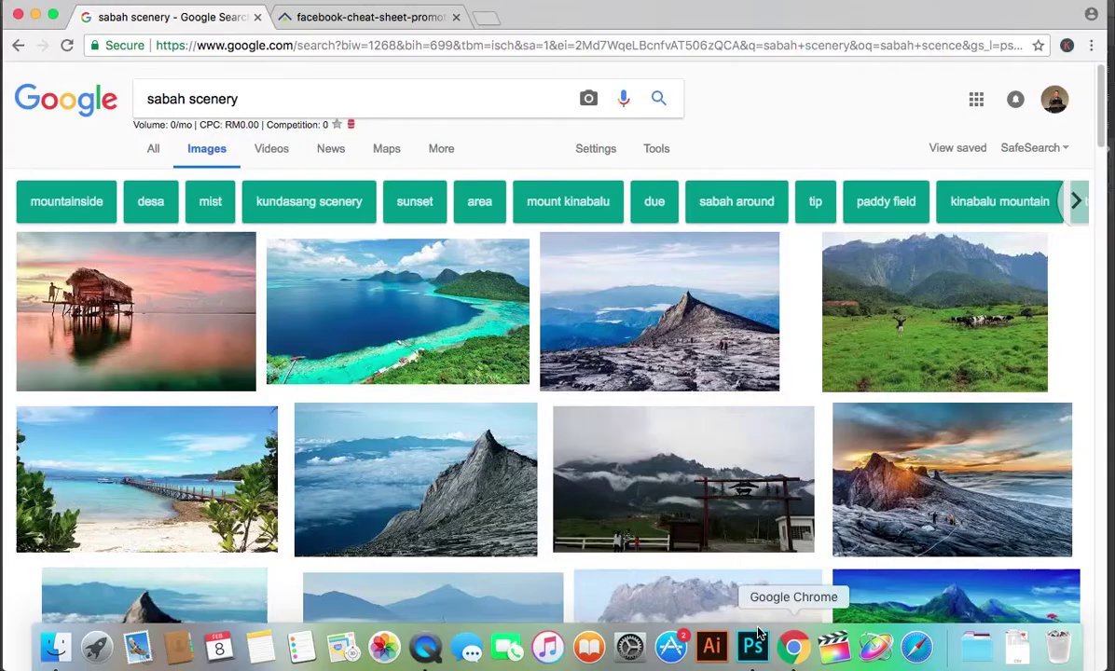
click(179, 312)
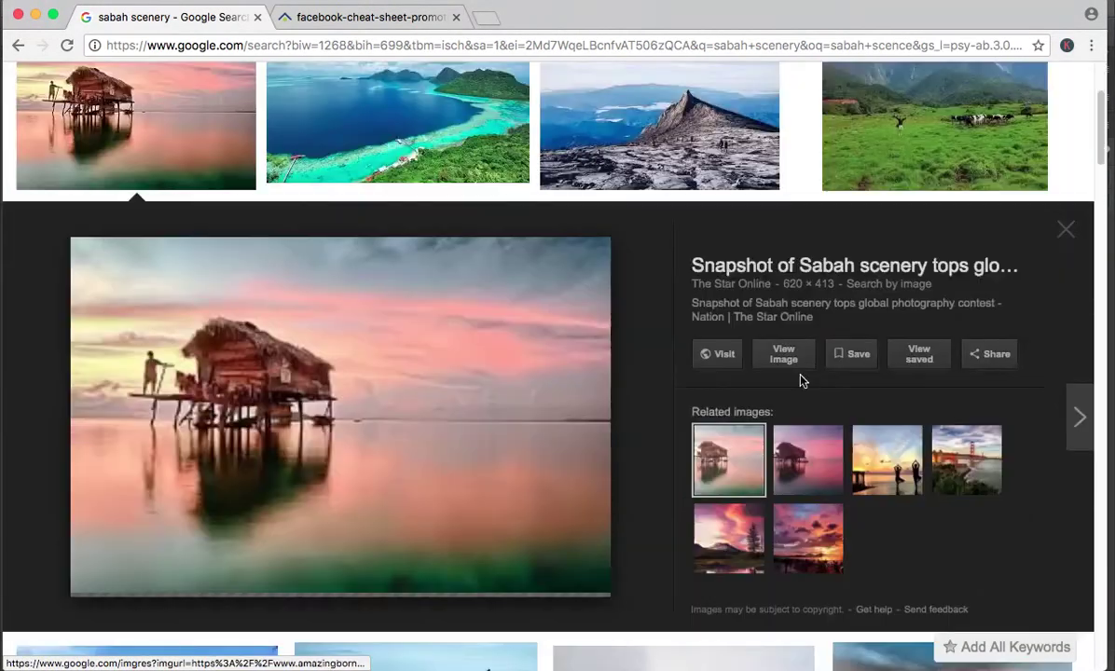
click(788, 355)
right_click(553, 275)
click(639, 320)
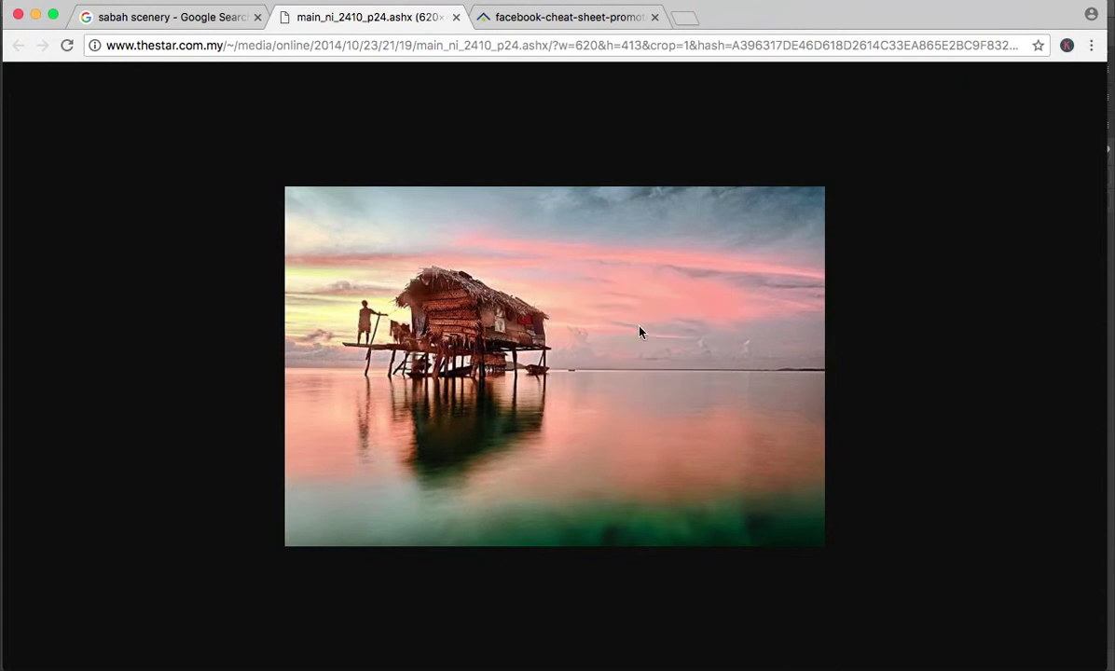
click(189, 18)
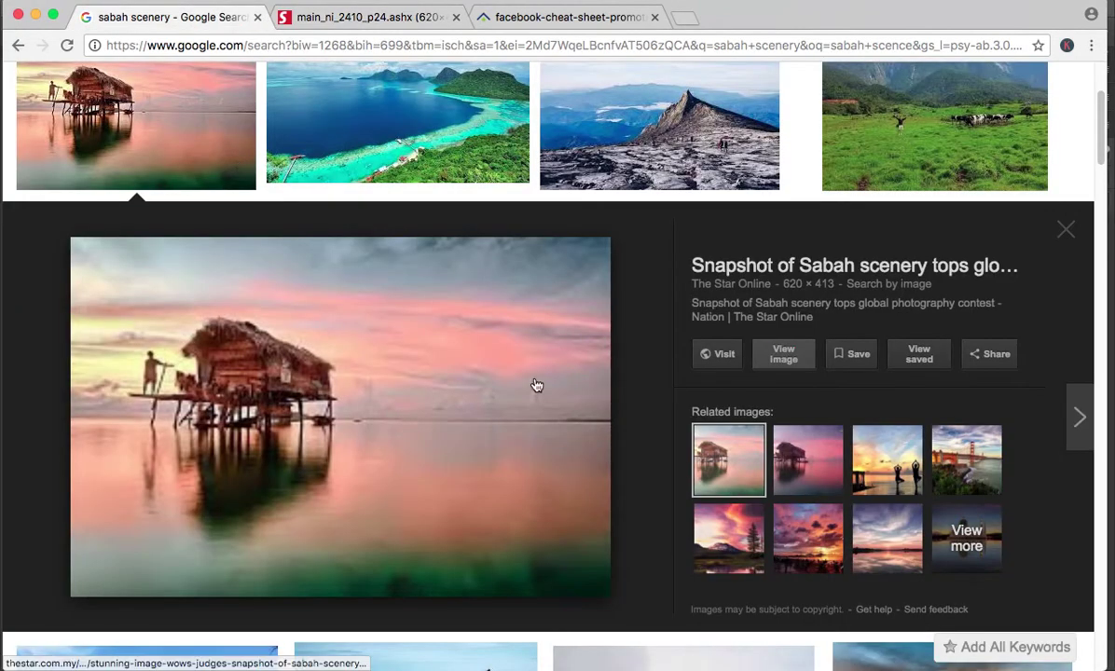
right_click(409, 354)
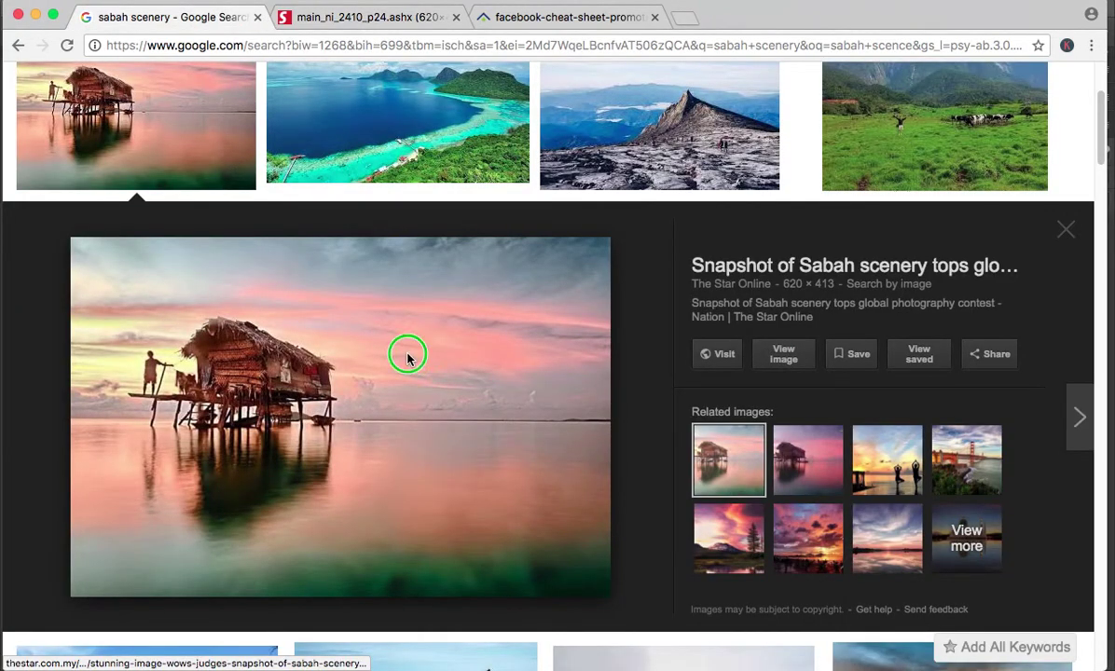
click(774, 351)
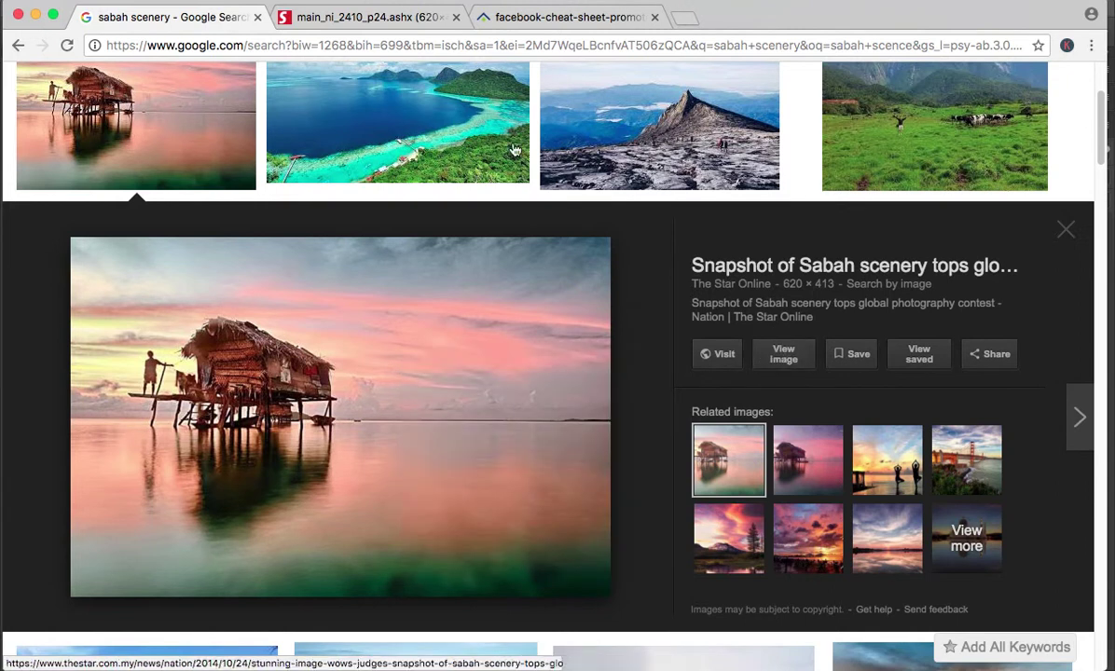
Copy the full-size stilt hut photo from its own tab and paste it into the Photoshop document
click(366, 18)
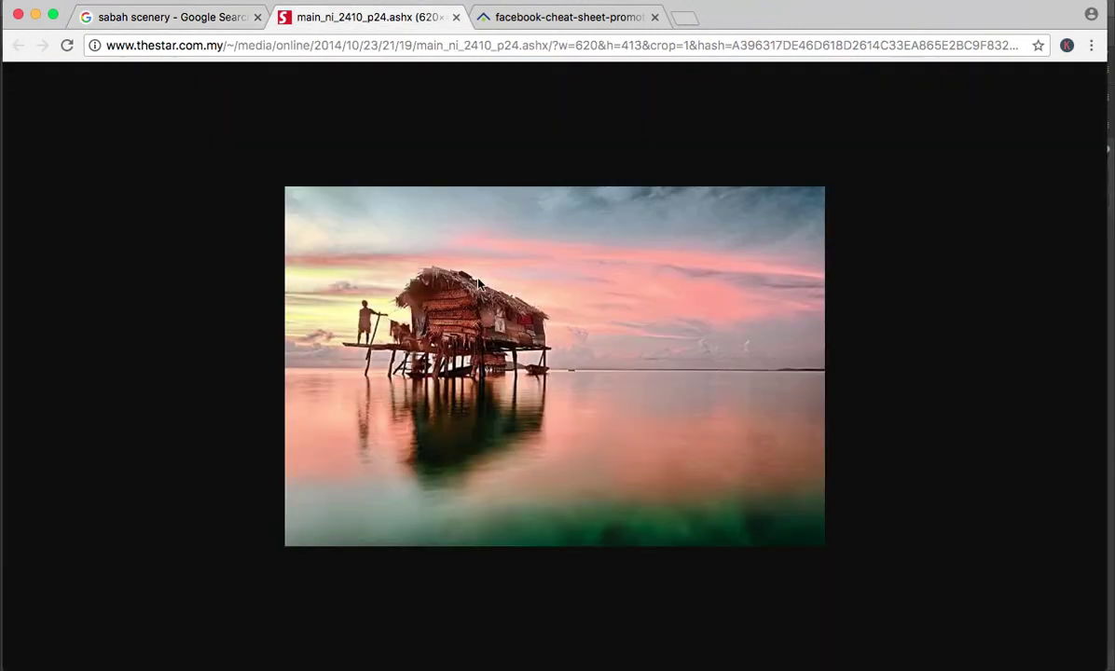
right_click(588, 281)
click(660, 319)
click(752, 644)
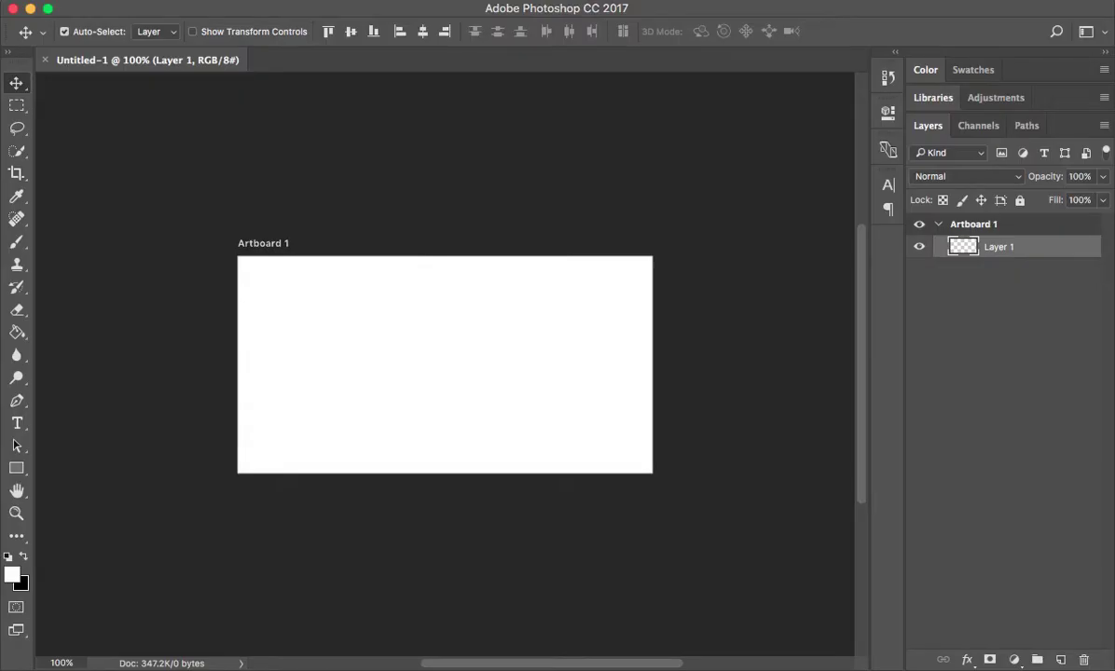
click(192, 1)
click(249, 144)
Reposition the pasted photo so it fills the artboard with the whole hut in the left half
click(500, 394)
drag(501, 395, 466, 360)
mouse_move(403, 317)
mouse_down()
mouse_move(439, 317)
mouse_move(385, 319)
mouse_move(385, 307)
mouse_up()
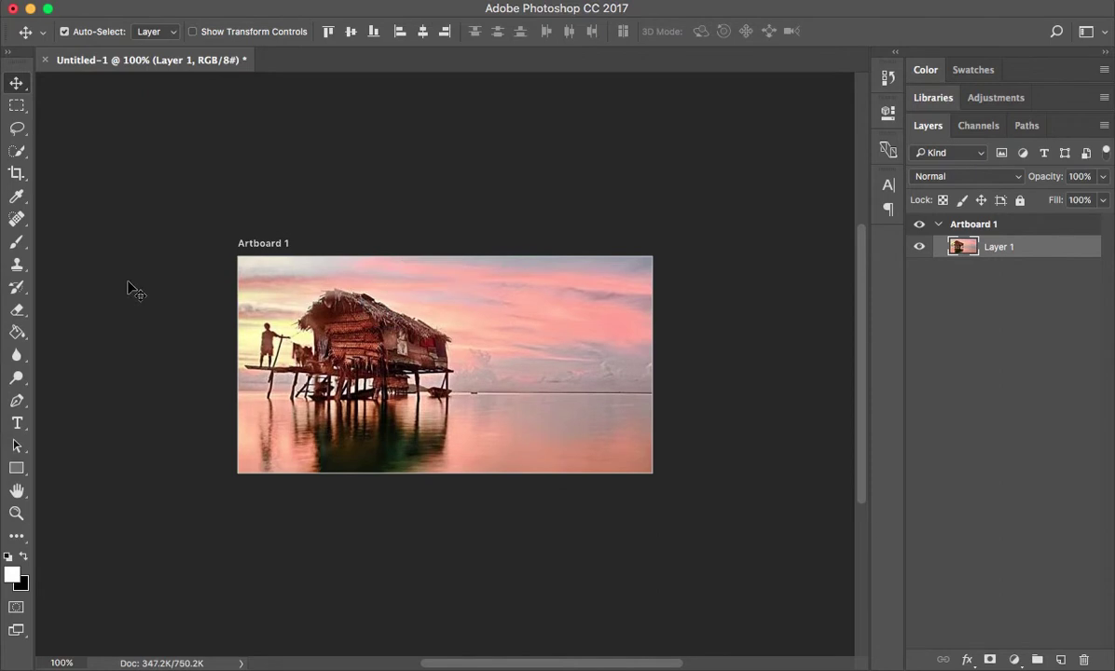
Start a text layer with the letter V in the sky beside the hut's roof and set its size to 63 pt
click(14, 427)
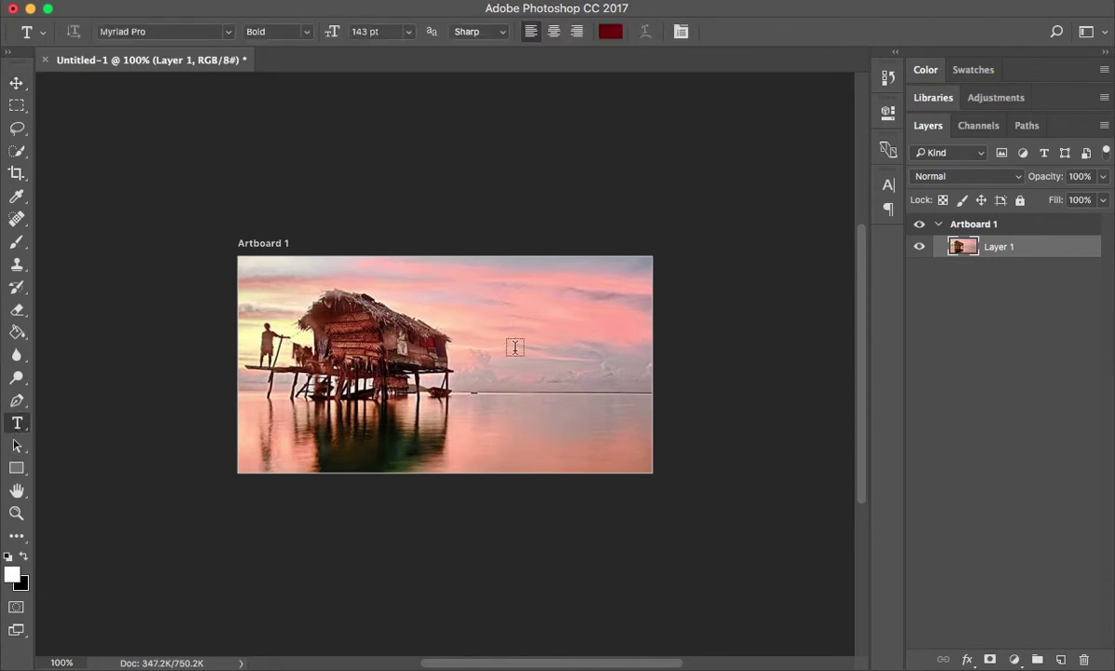
click(455, 305)
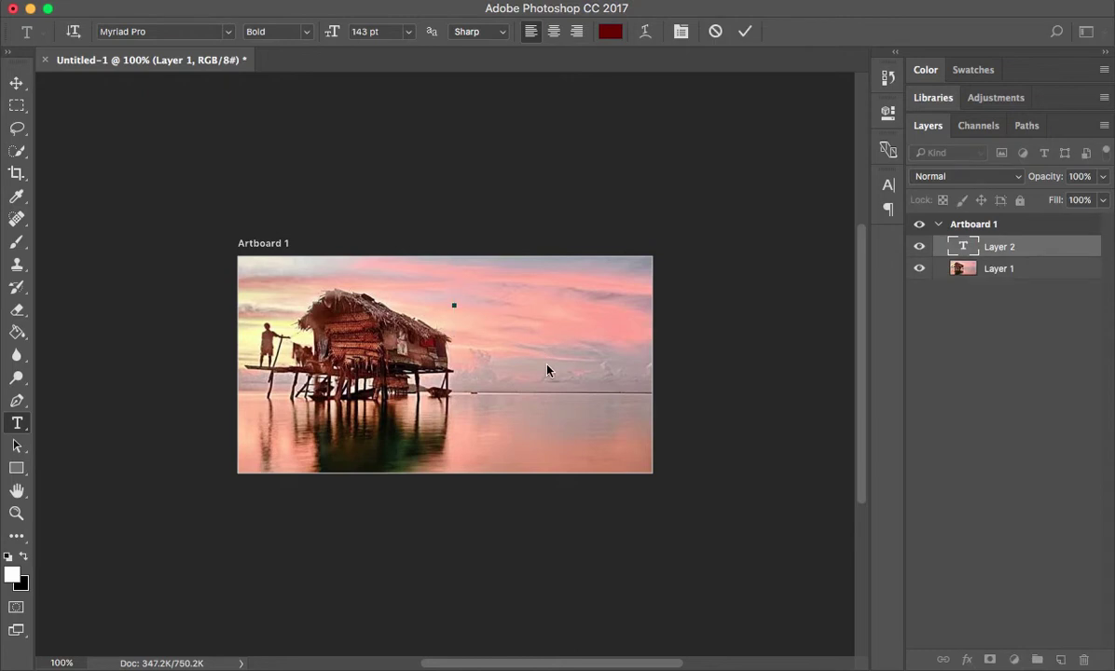
text(V)
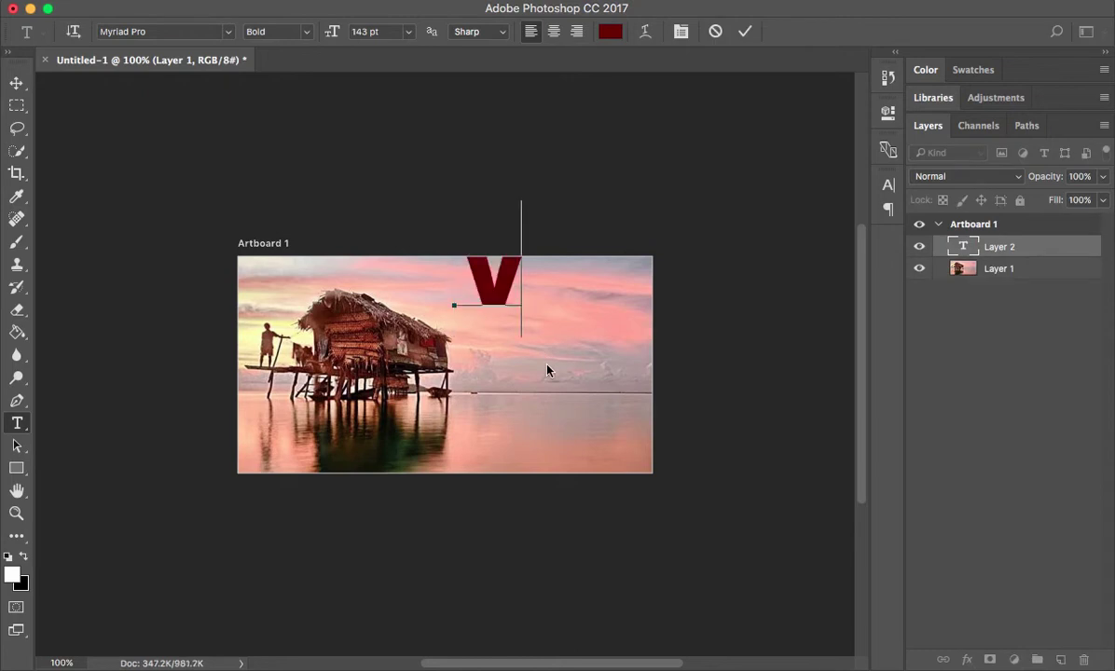
key(super+a)
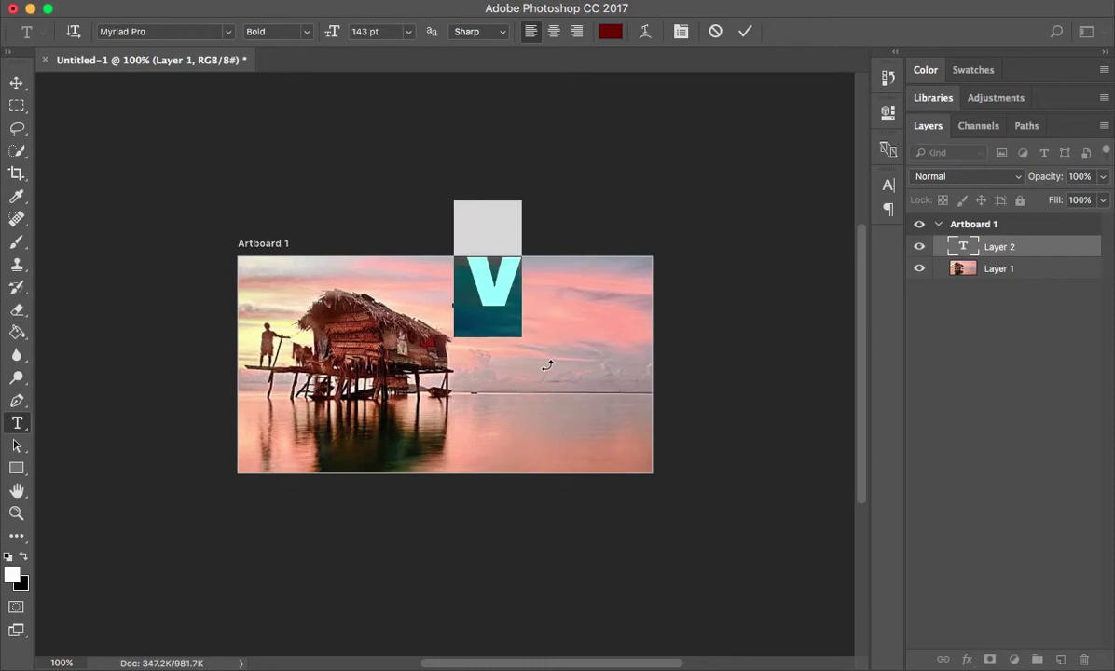
click(405, 34)
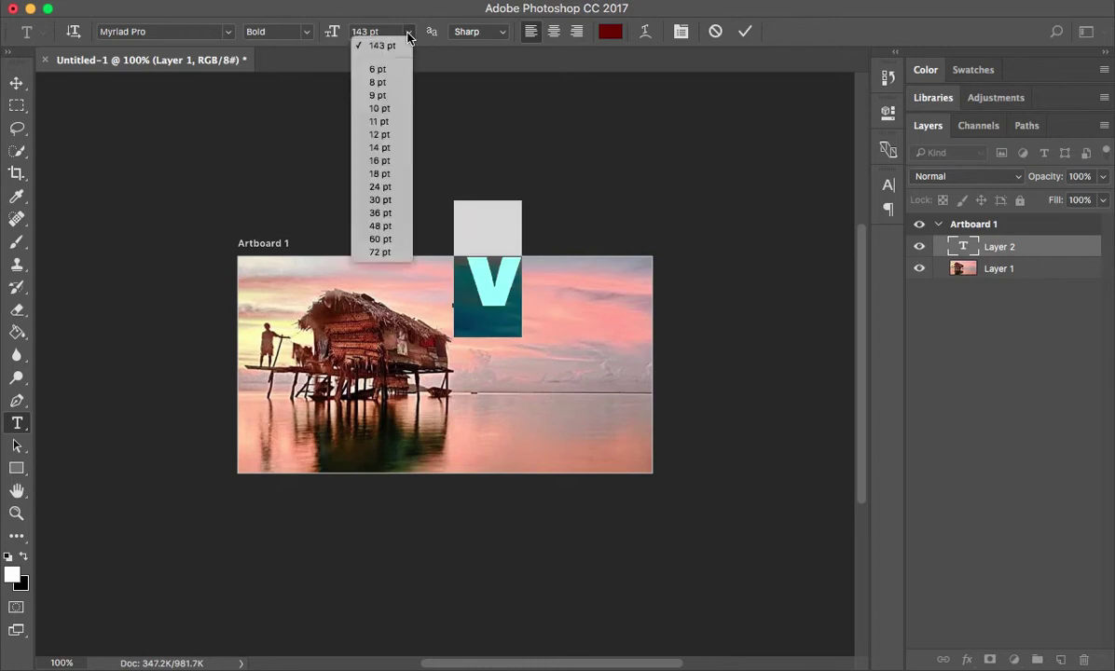
click(375, 174)
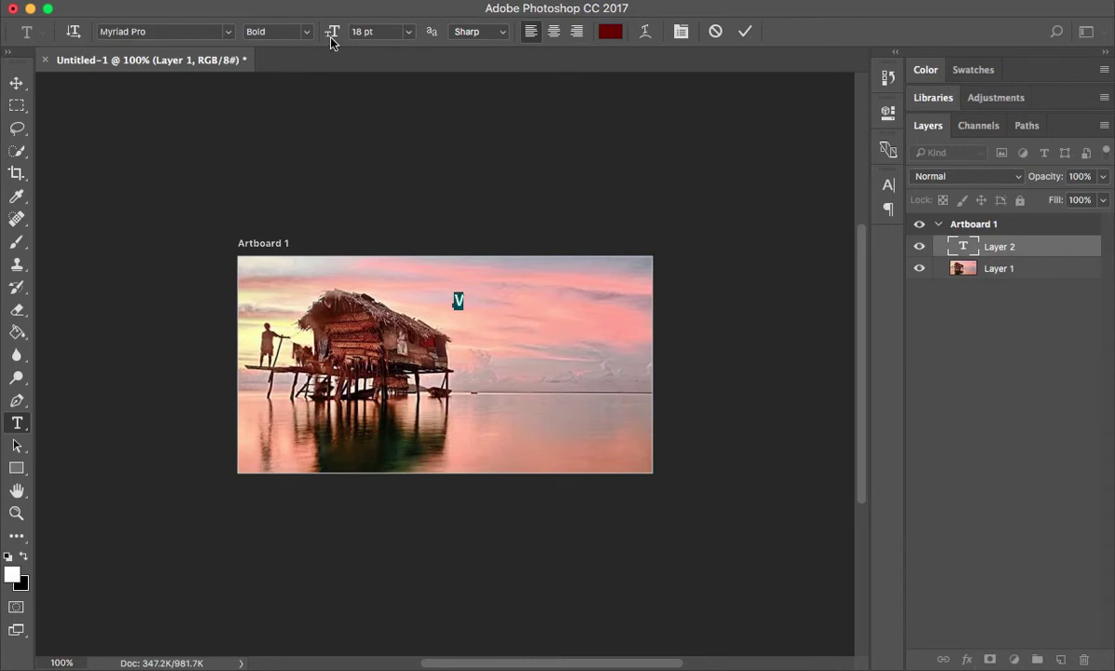
drag(335, 33, 359, 39)
Complete the text as "Visit", "Sabah" and "Year" on three separate lines and move it slightly down
click(485, 283)
text(isit)
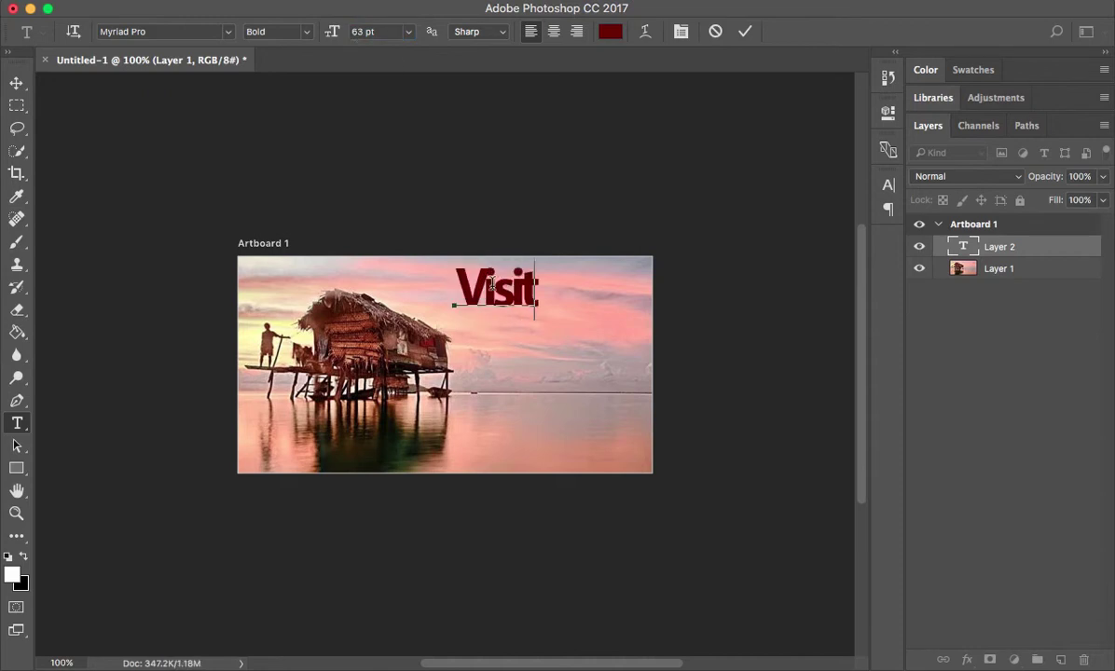
key(Return)
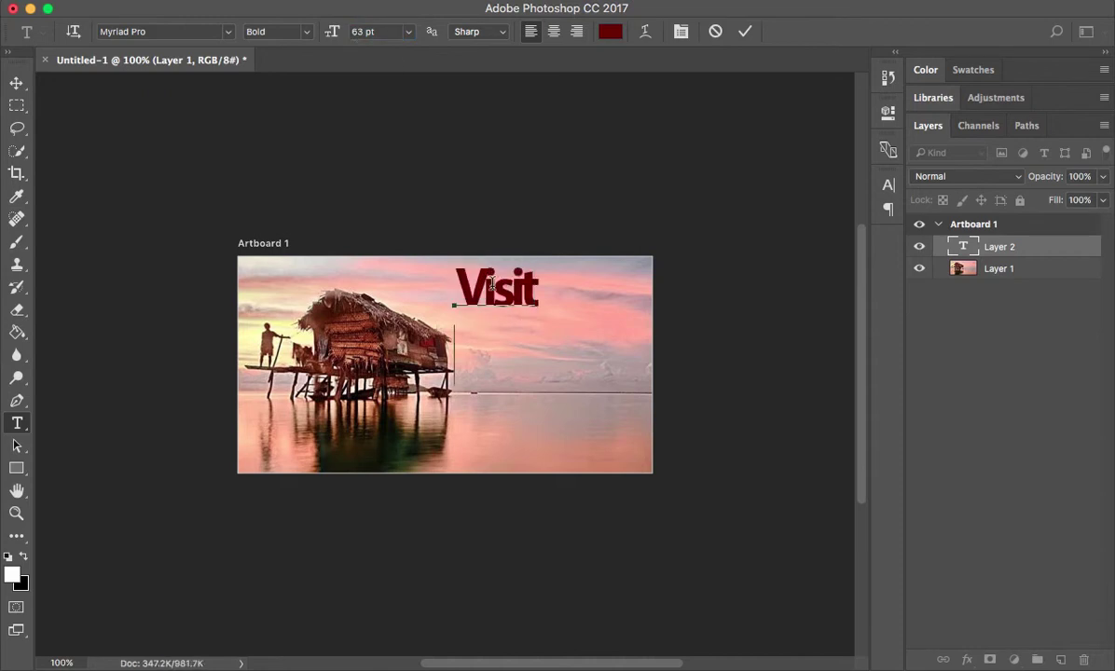
text(Sa)
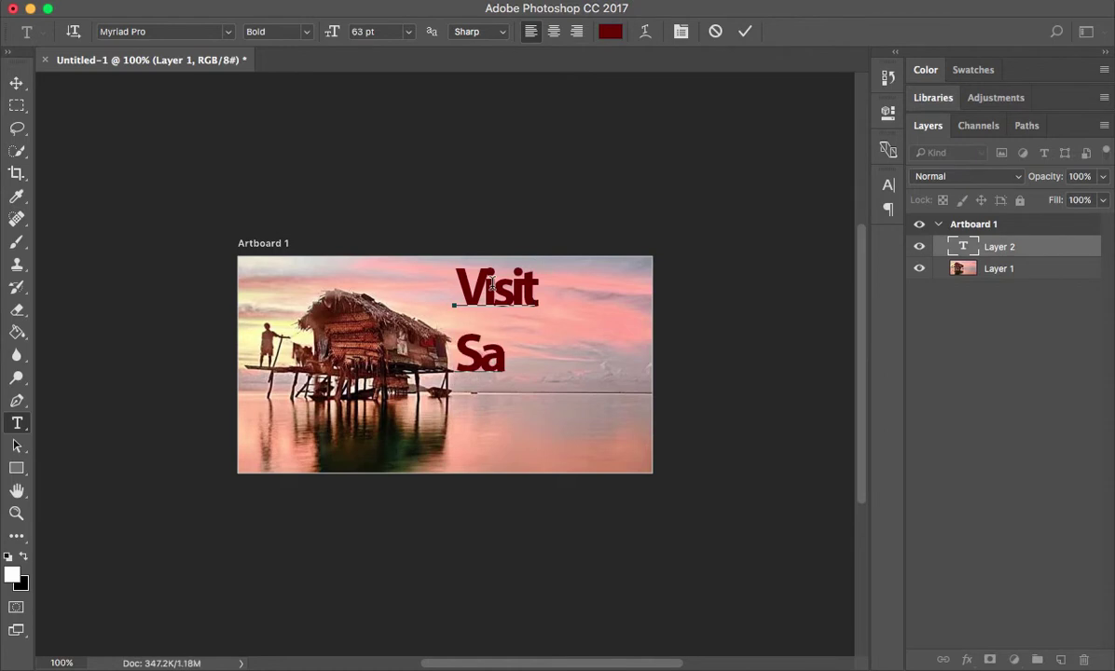
text(bah)
key(Return)
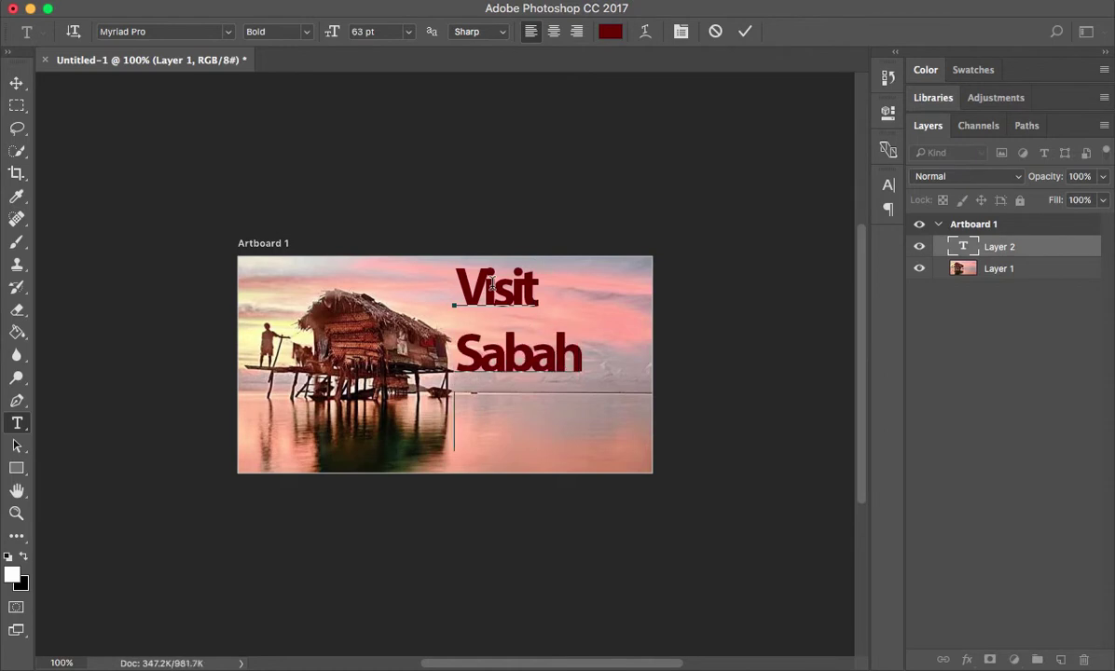
text(Year)
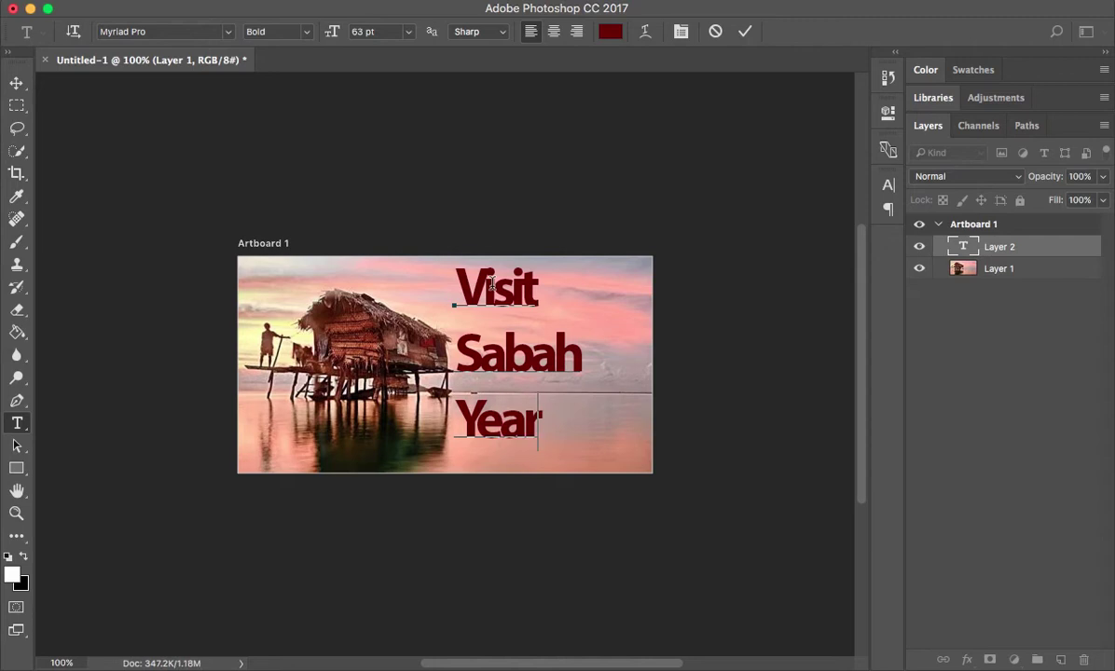
click(18, 84)
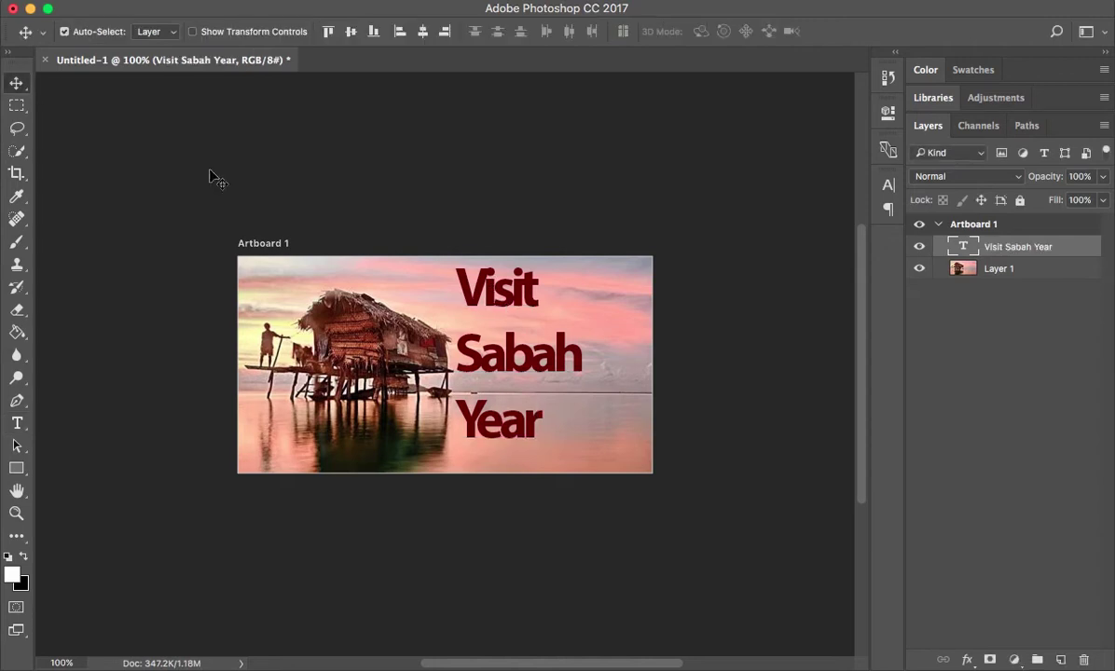
drag(485, 305, 486, 304)
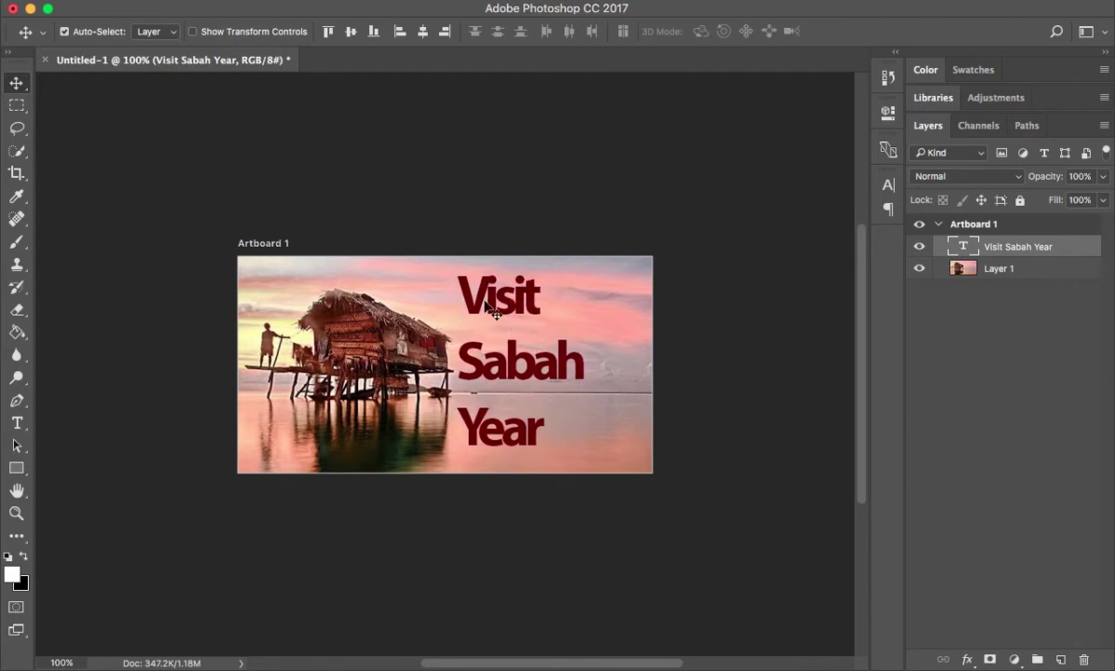
Set all of the "Visit Sabah Year" text to 48 pt with 36 pt leading
click(19, 426)
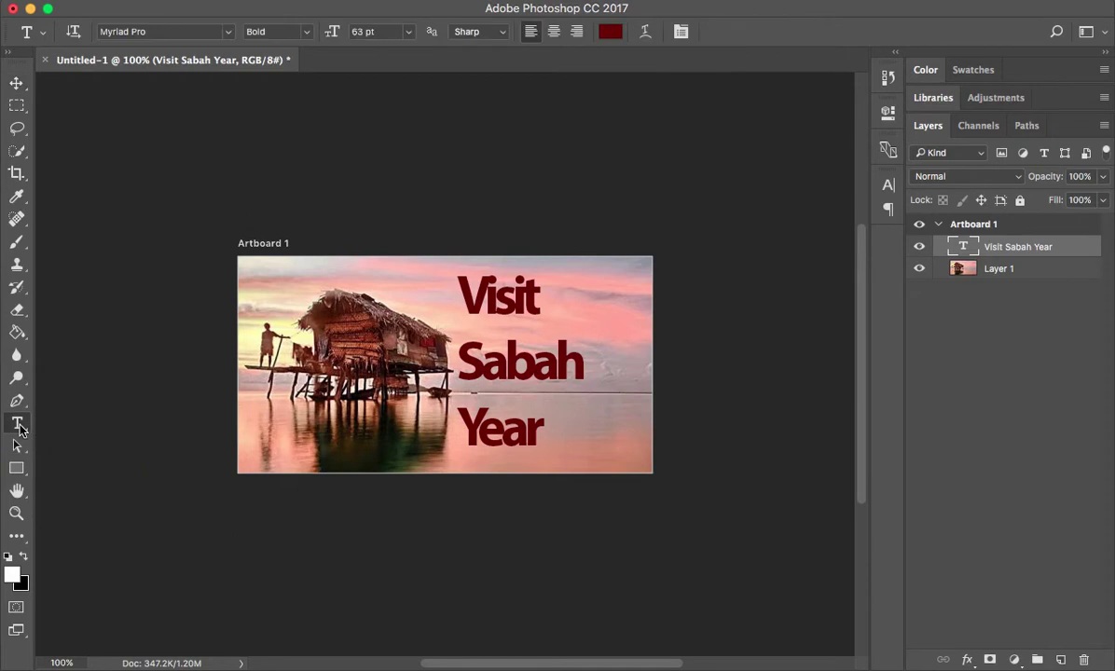
drag(467, 292, 590, 460)
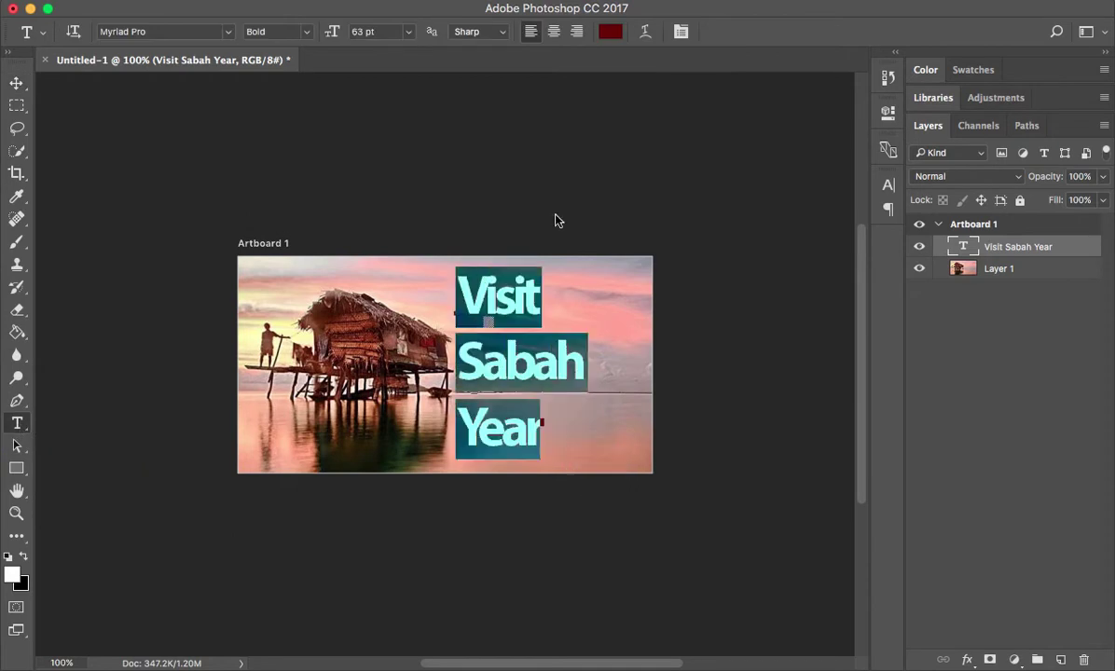
drag(334, 34, 321, 37)
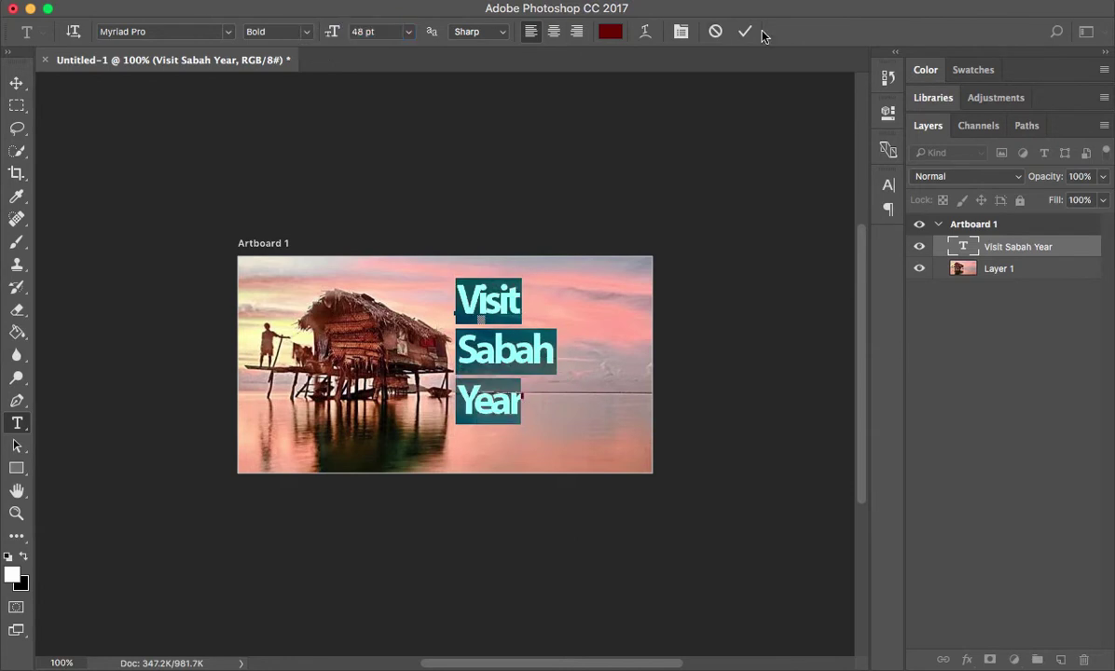
click(681, 31)
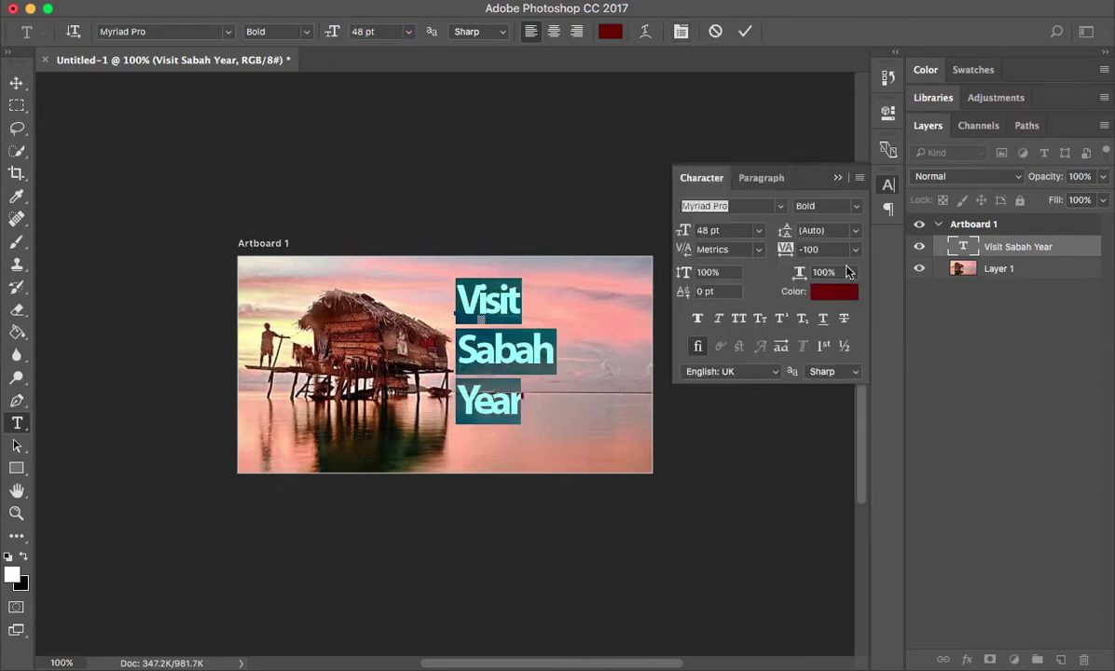
click(855, 231)
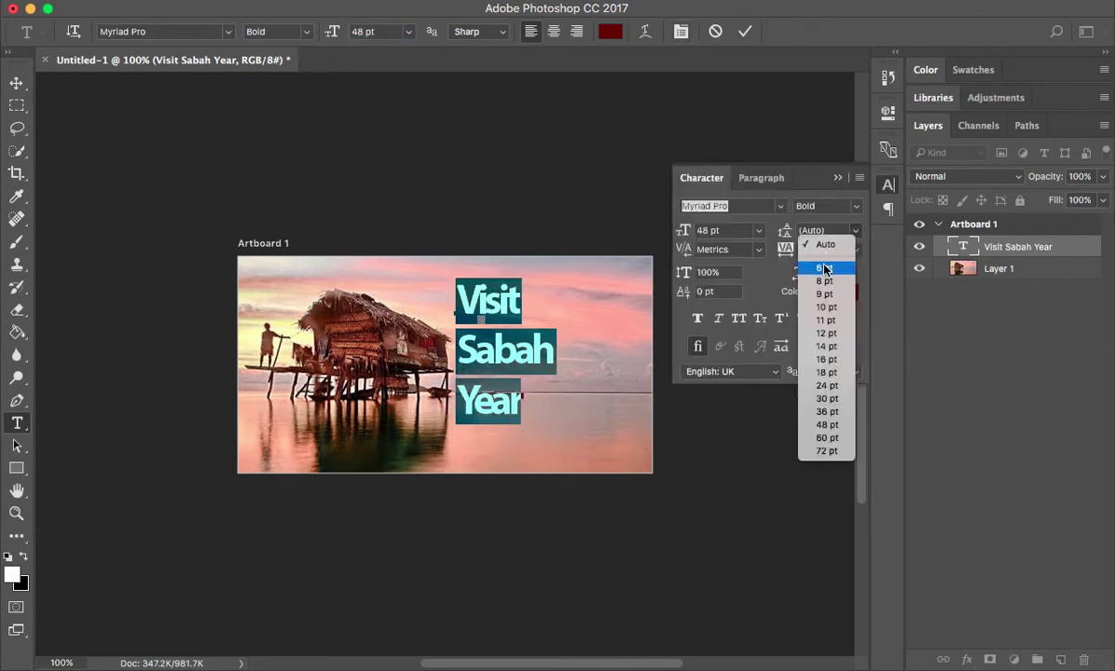
click(827, 348)
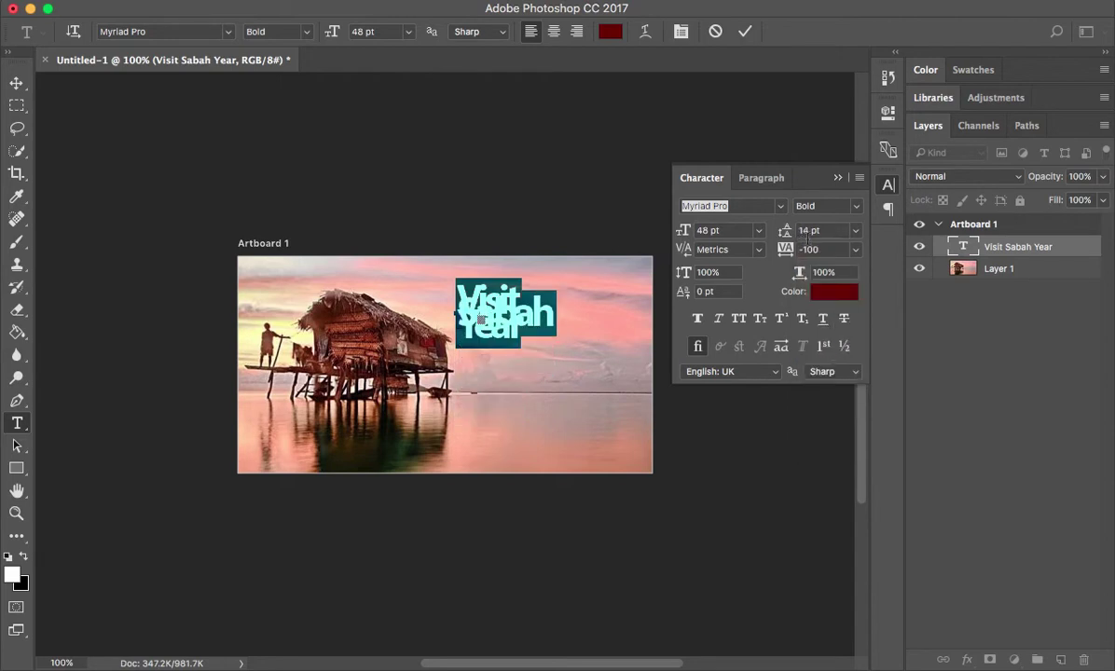
click(863, 230)
click(826, 407)
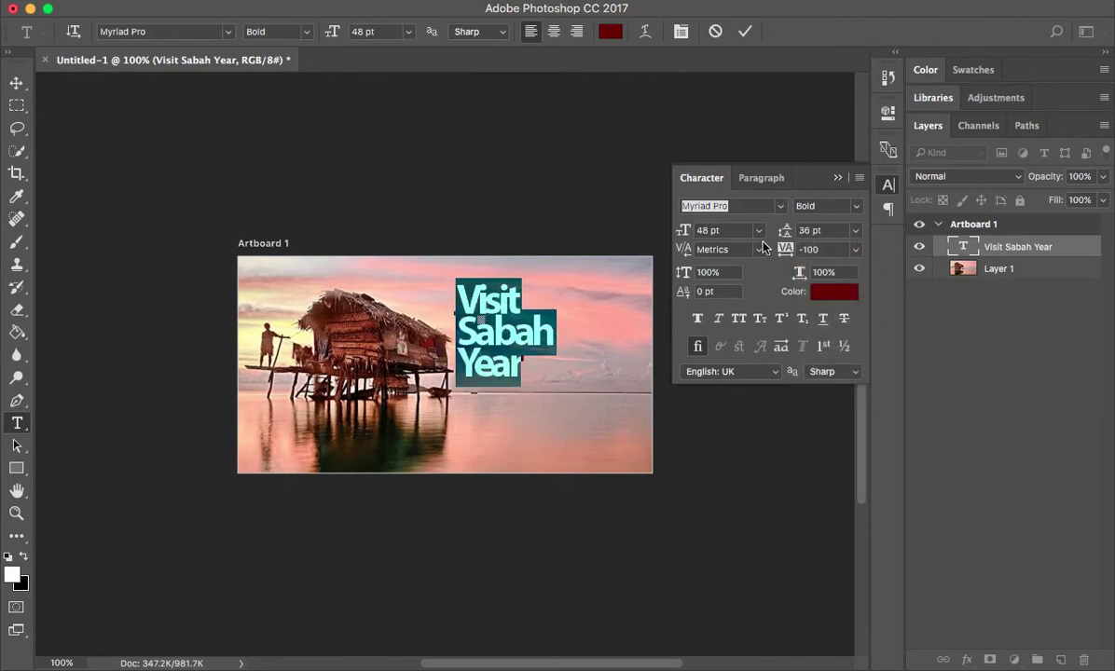
Recolour the whole "Visit Sabah Year" text light pink (#ff8d8d)
click(837, 294)
drag(425, 278, 324, 230)
click(602, 222)
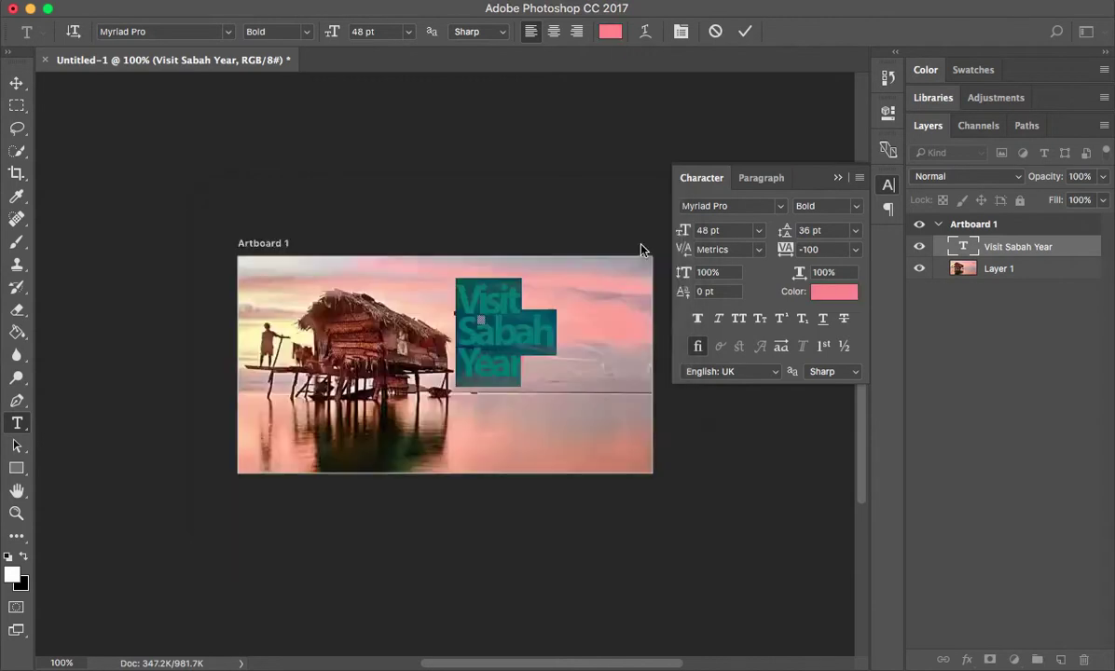
click(17, 83)
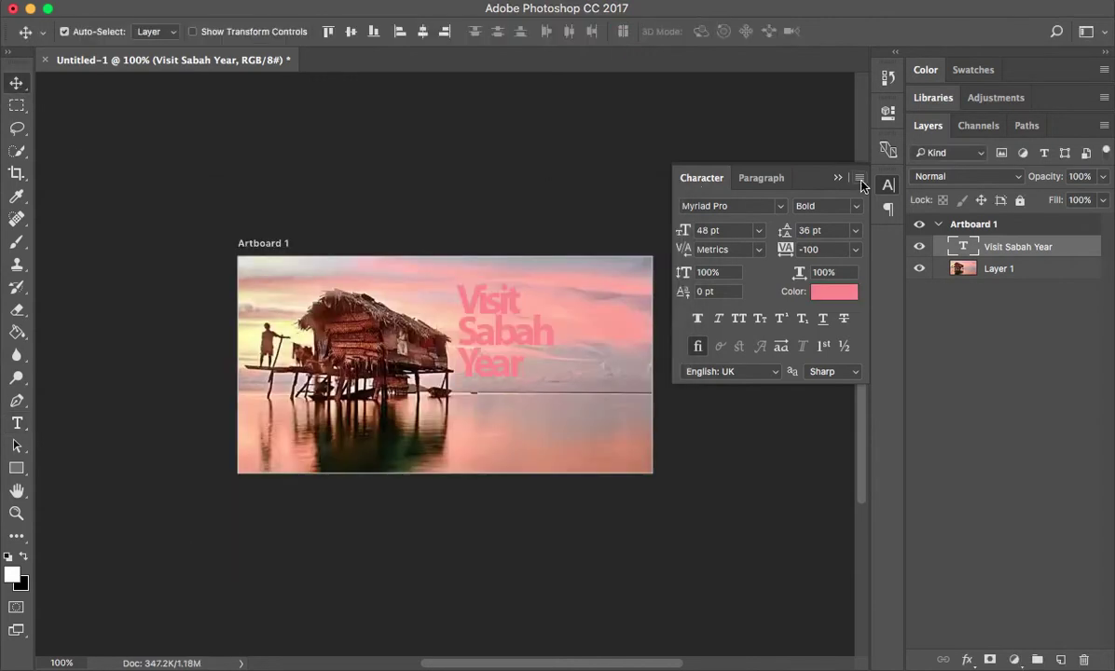
Change the text layer's colour to a very pale cyan
click(836, 294)
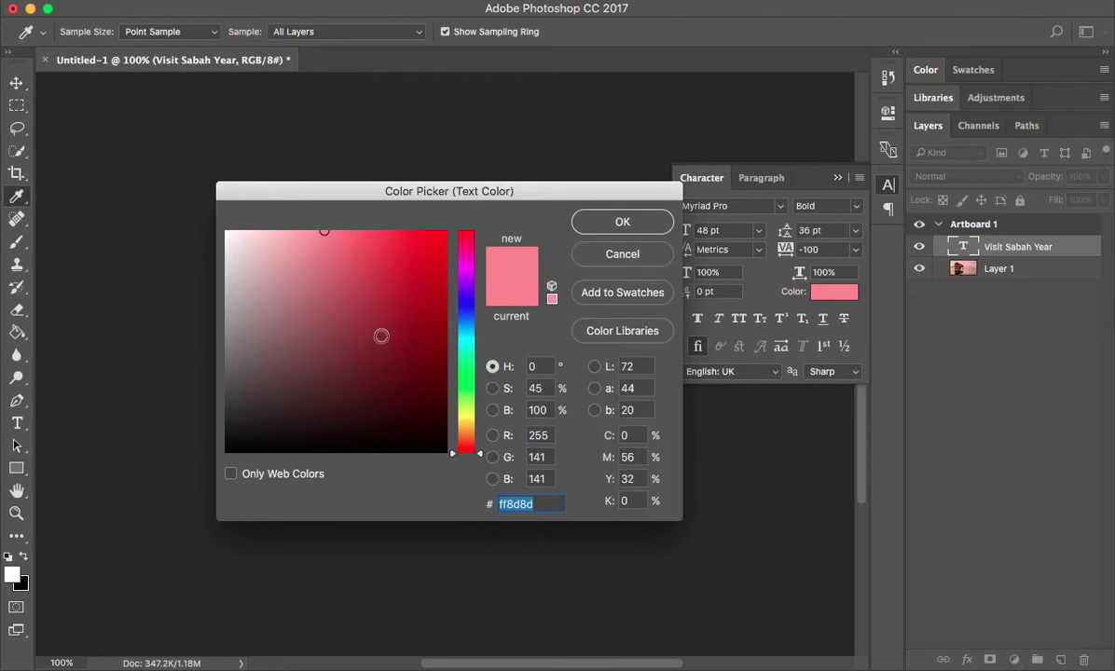
click(374, 339)
click(469, 338)
drag(368, 325, 319, 210)
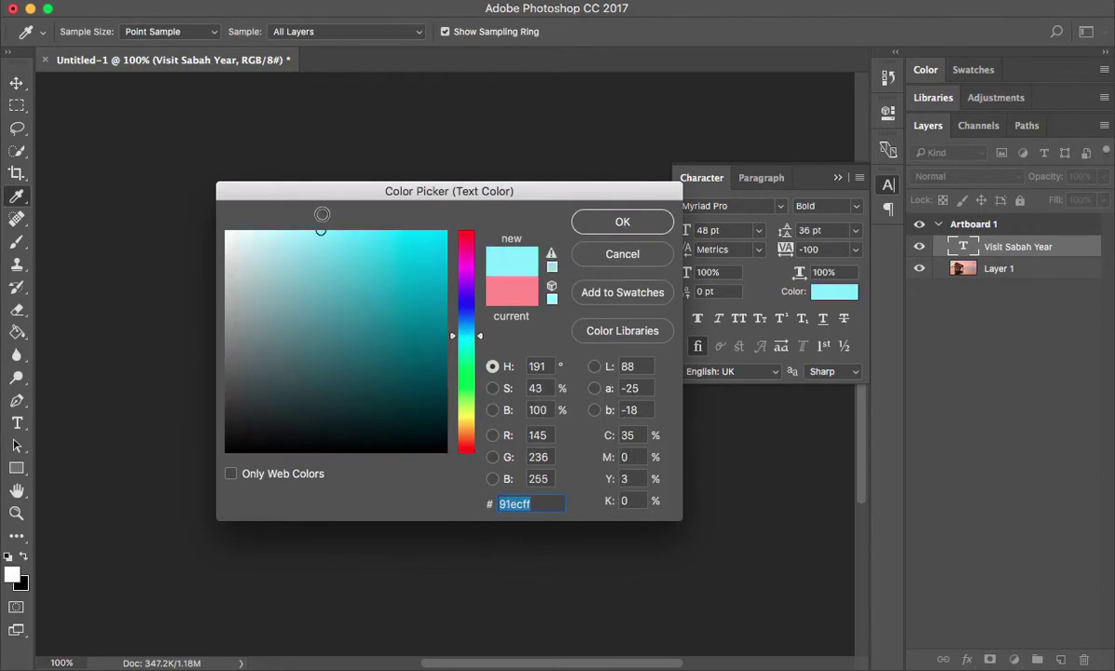
click(619, 222)
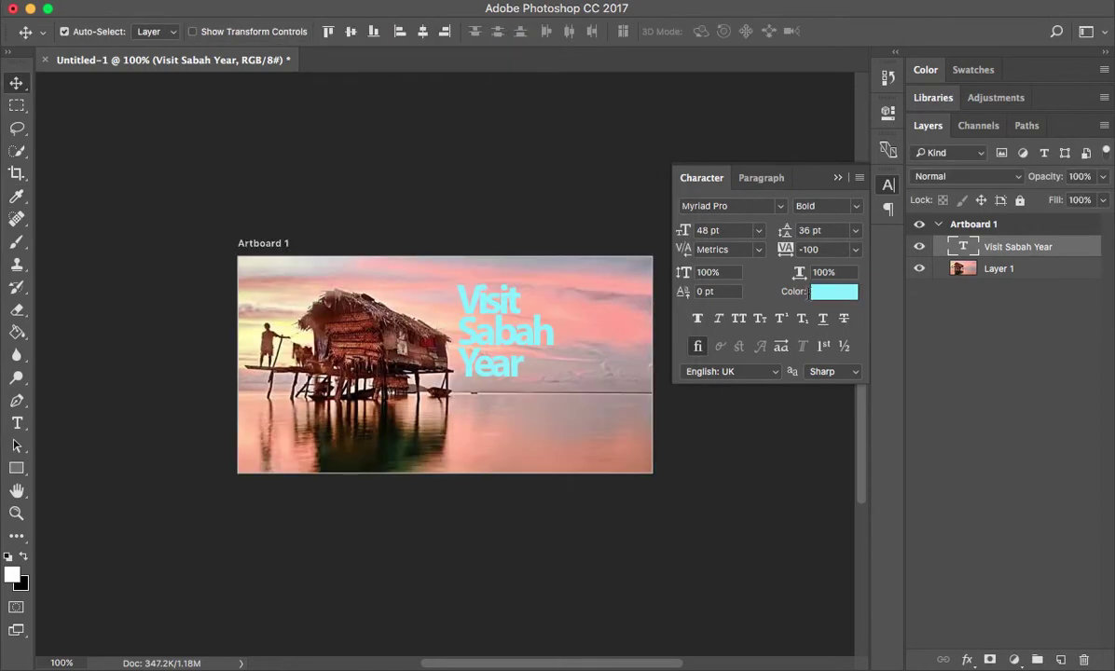
click(829, 294)
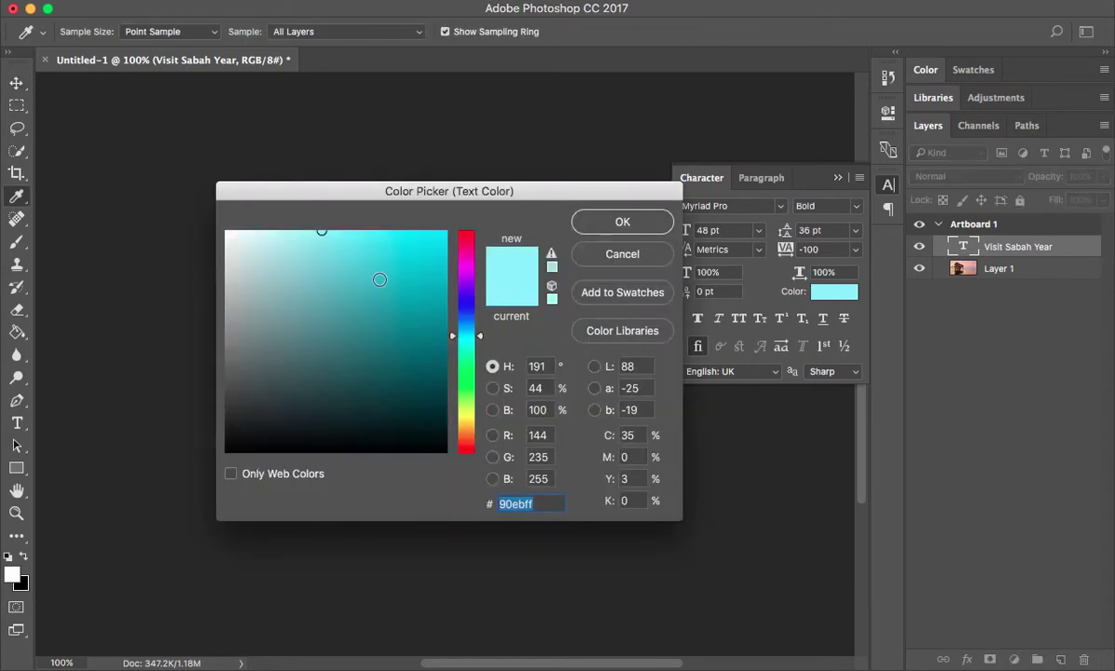
click(277, 230)
click(618, 222)
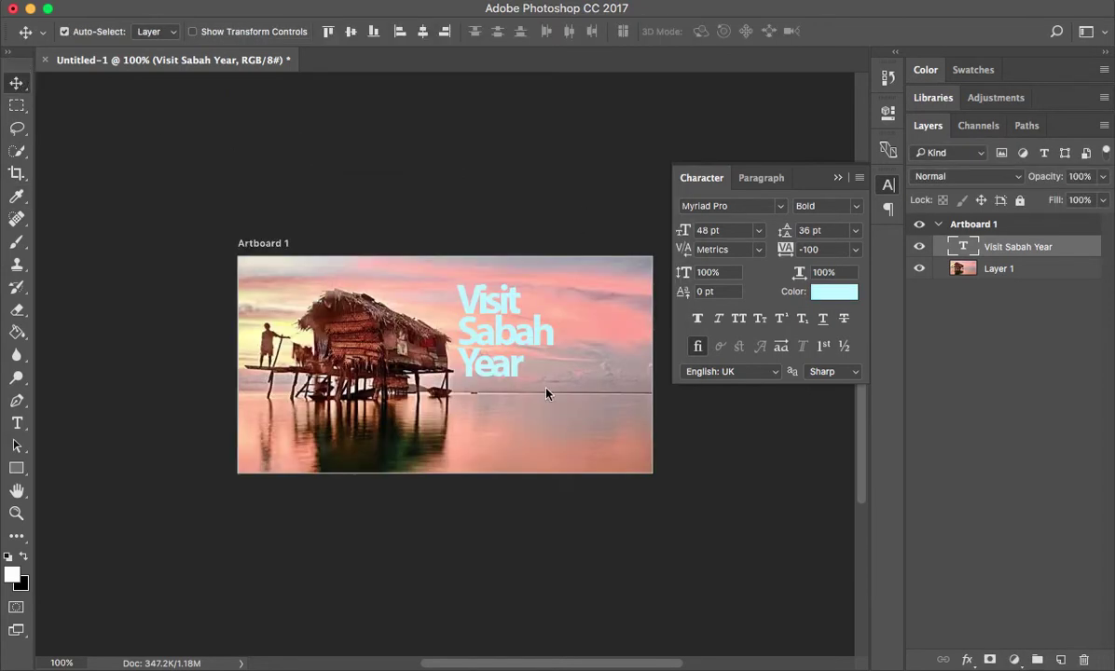
Move the text down and slightly right so it straddles the horizon beside the hut
drag(527, 345, 516, 381)
click(17, 83)
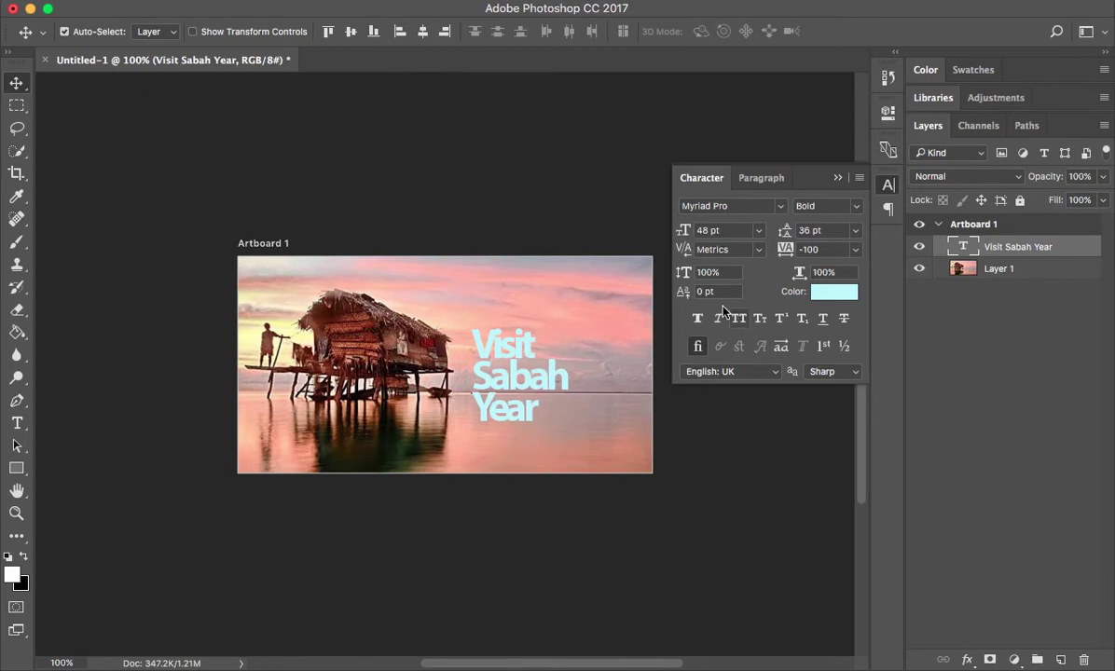
click(531, 375)
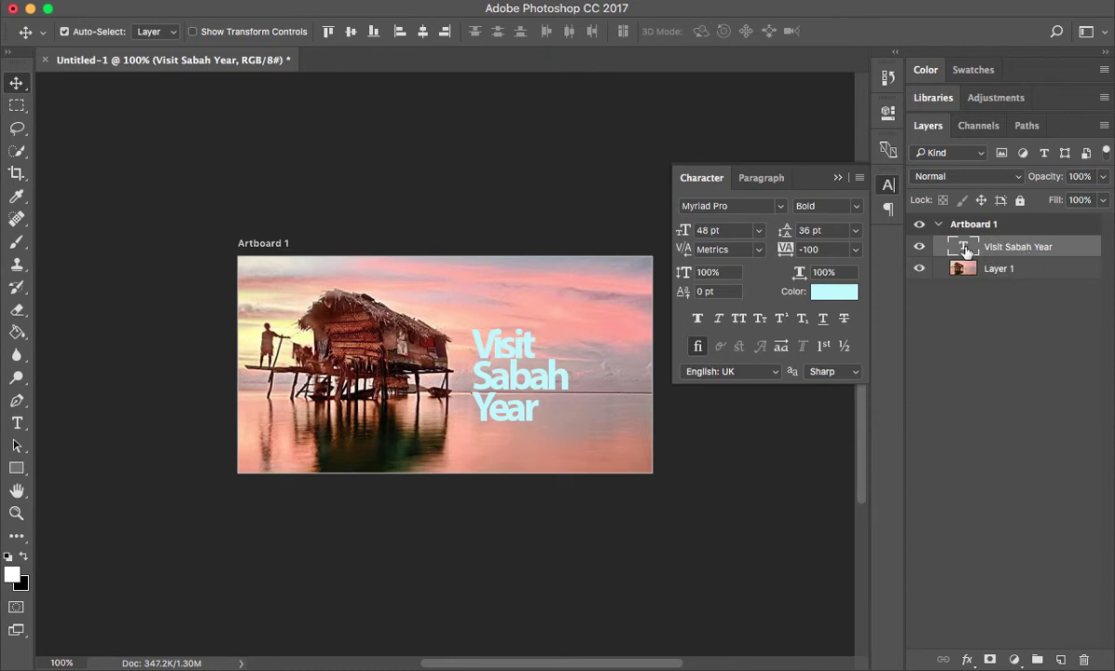
Add a drop shadow to the text with 27% opacity, 8 px distance, 39% spread and 9 px size, and nudge the text slightly right
click(967, 659)
click(990, 626)
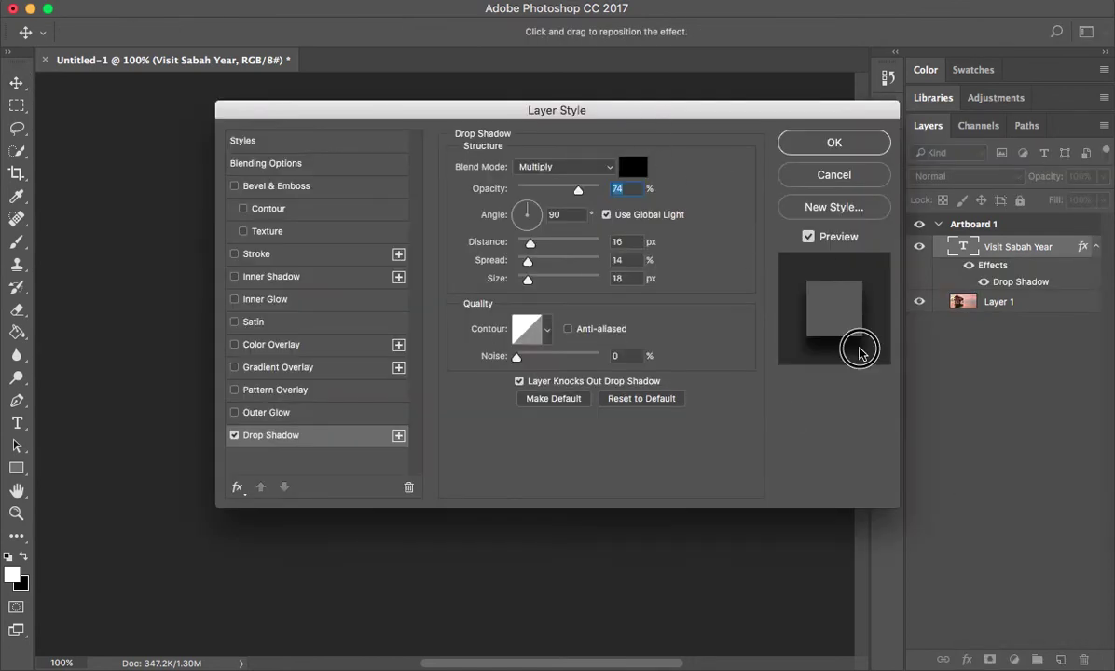
drag(566, 117, 931, 211)
drag(919, 291, 902, 291)
drag(894, 339, 911, 359)
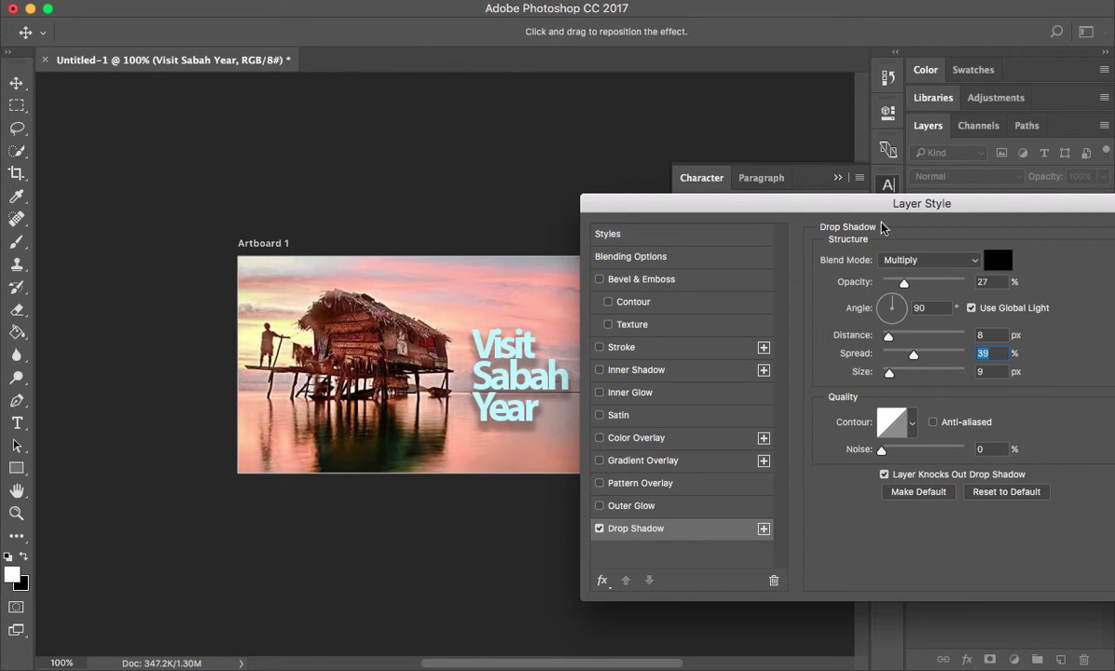
drag(825, 207, 701, 248)
click(1058, 256)
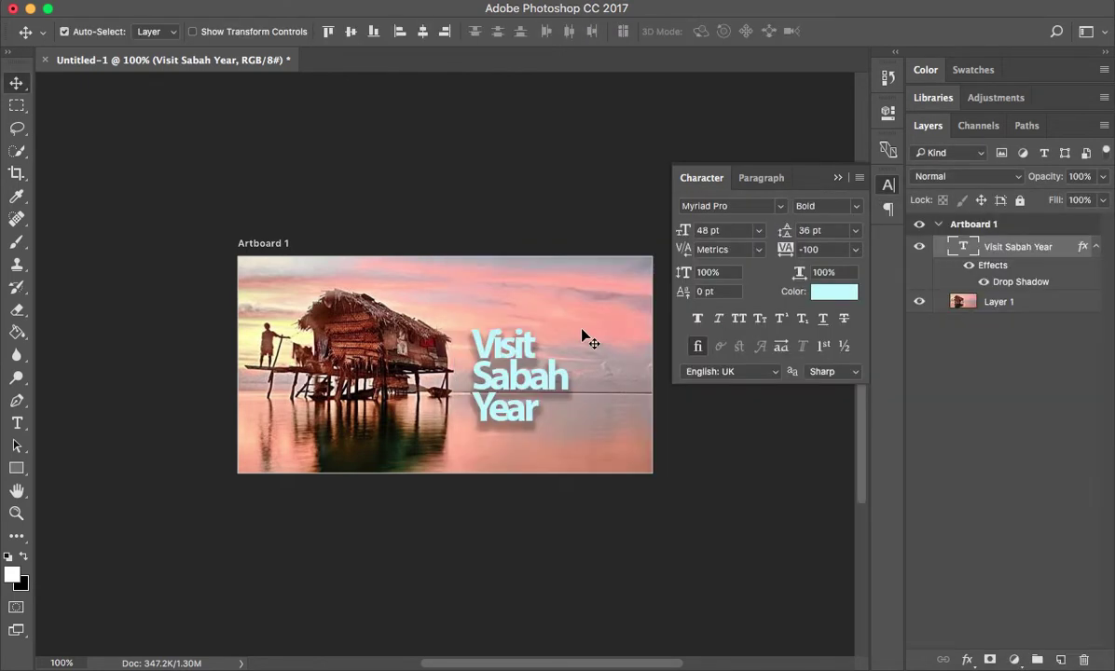
click(837, 179)
mouse_move(515, 347)
mouse_down()
mouse_move(514, 328)
mouse_move(517, 342)
mouse_up()
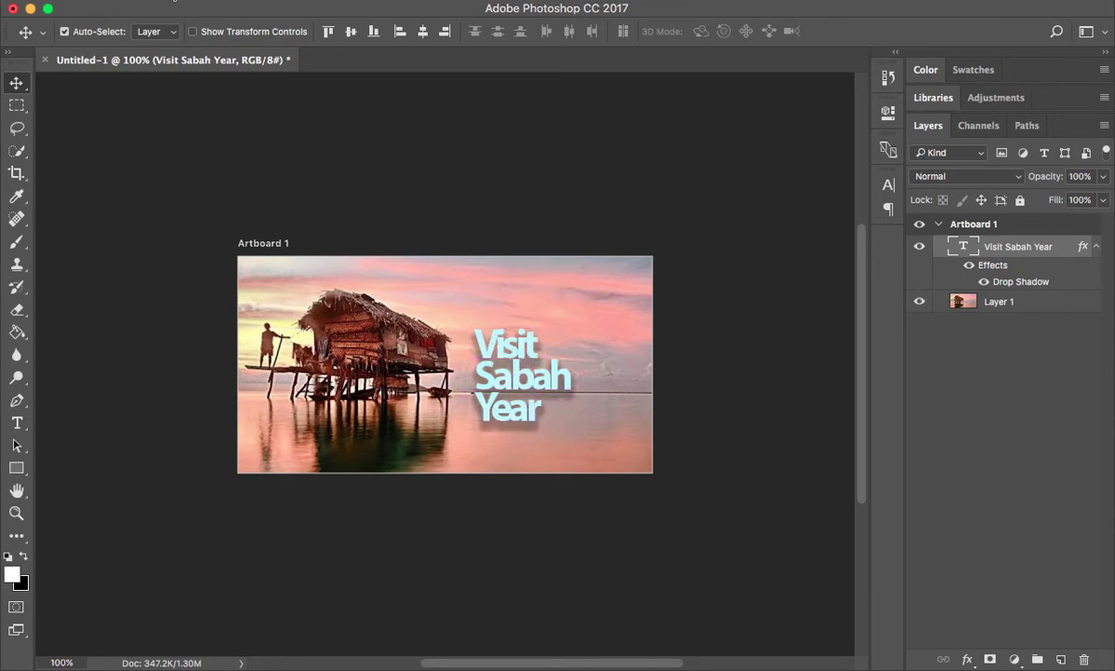
Prepare a Save for Web export as JPEG at Very High quality (80) and compare the original with the optimized version
click(174, 2)
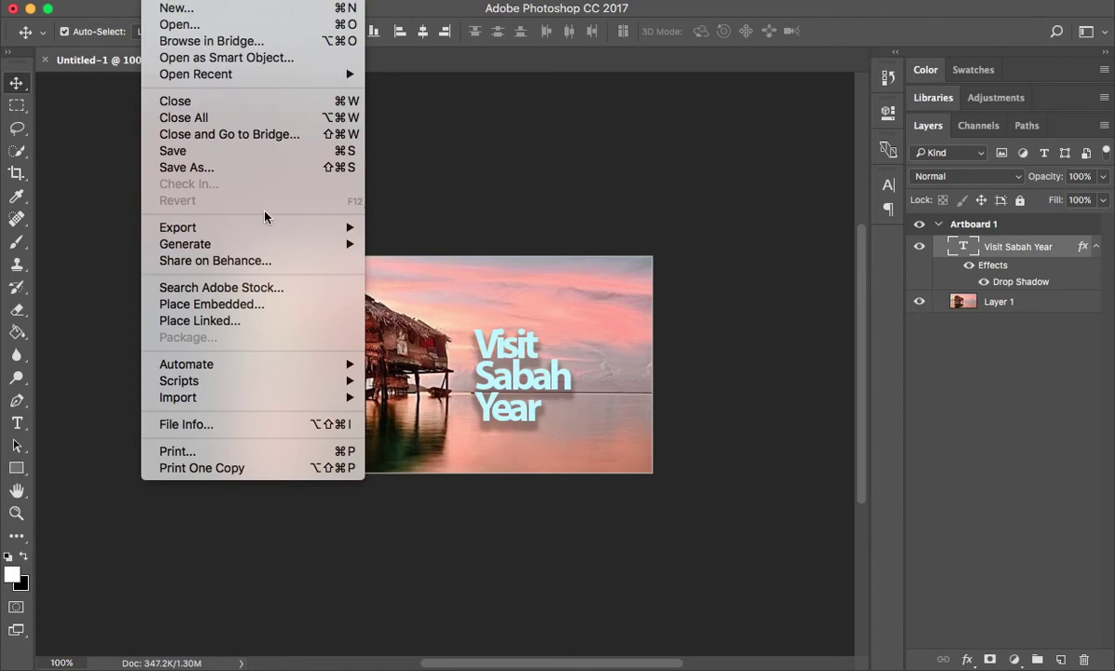
mouse_move(243, 228)
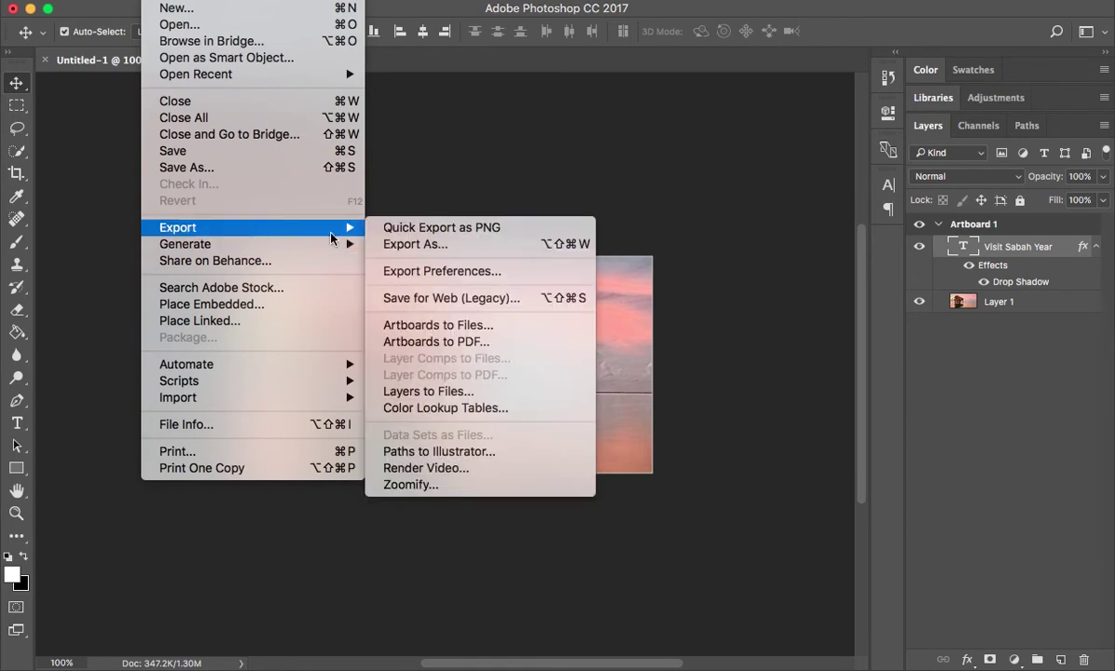
click(451, 299)
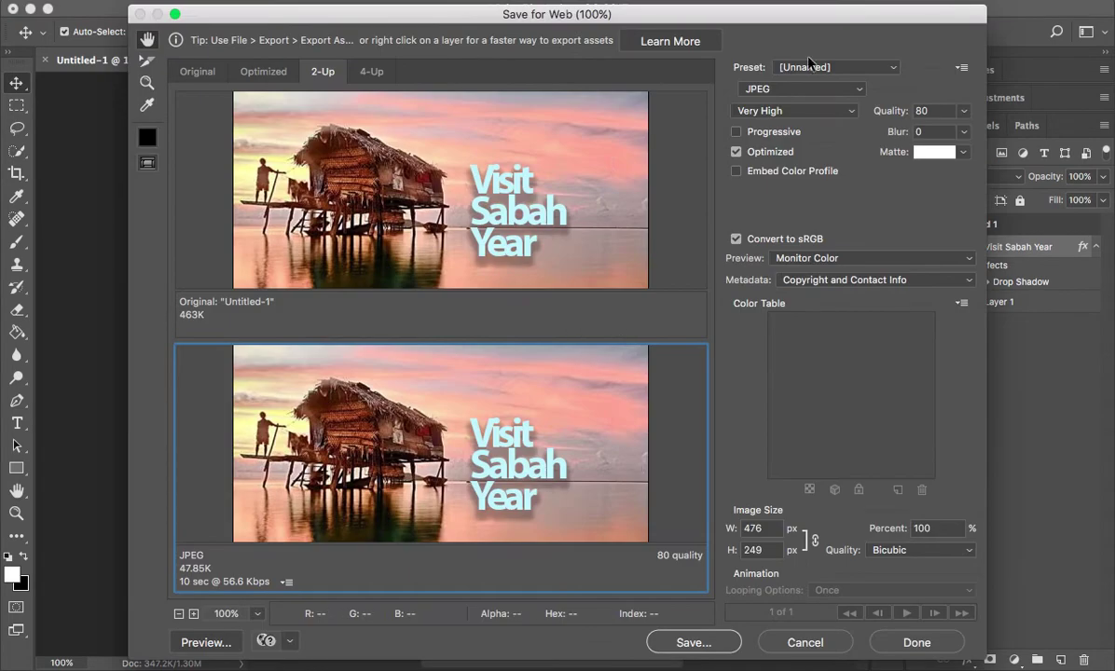
click(807, 88)
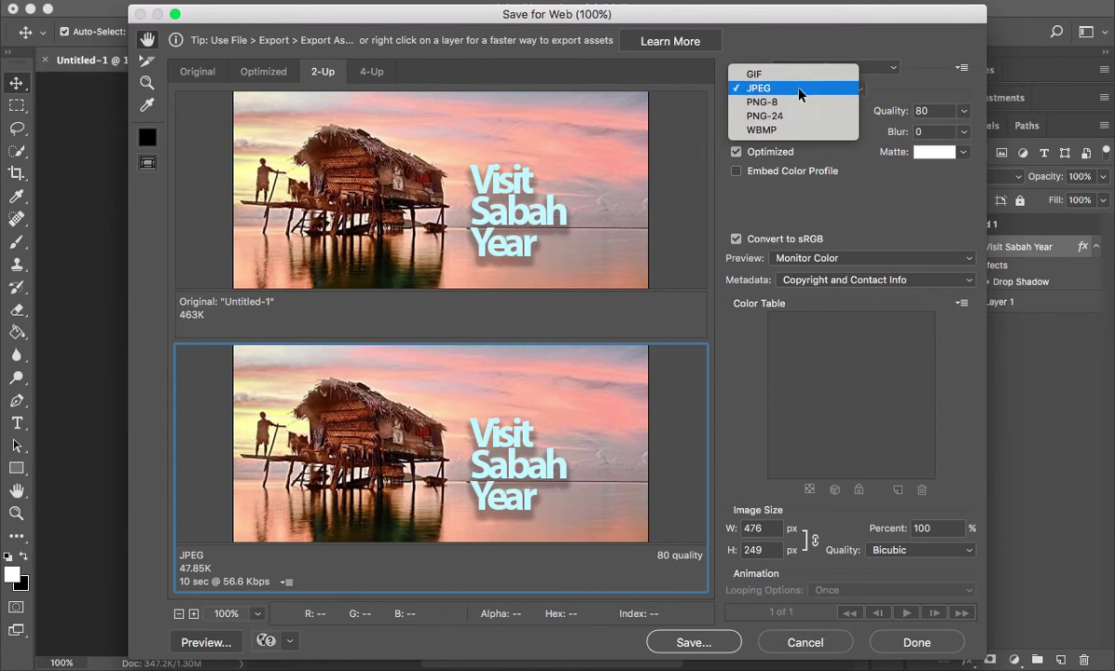
click(799, 92)
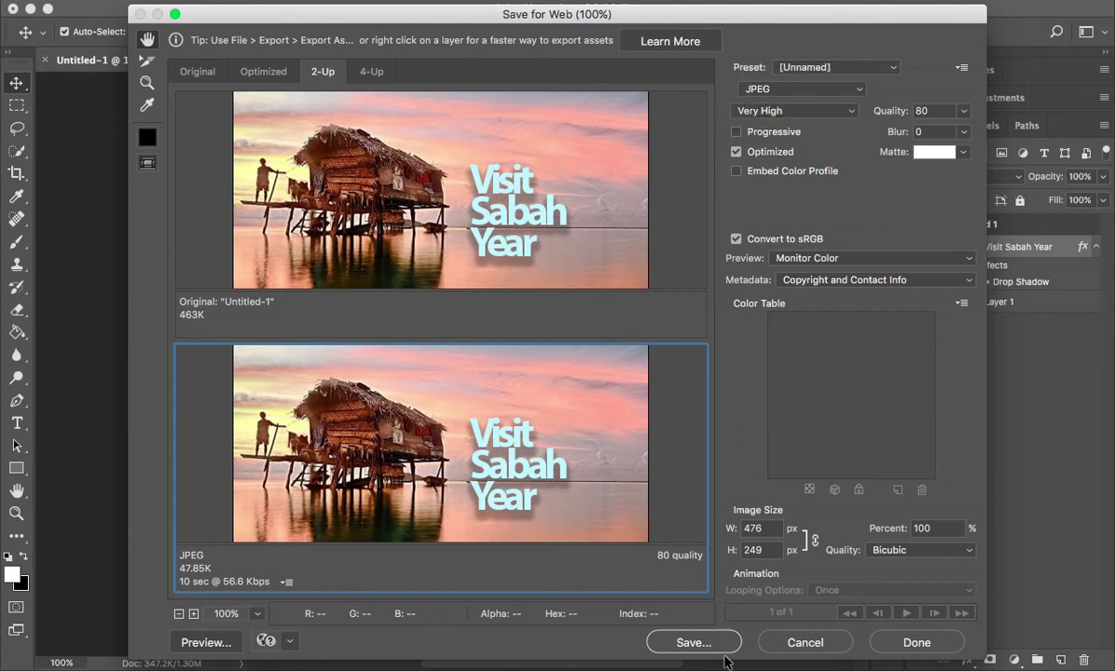
click(773, 113)
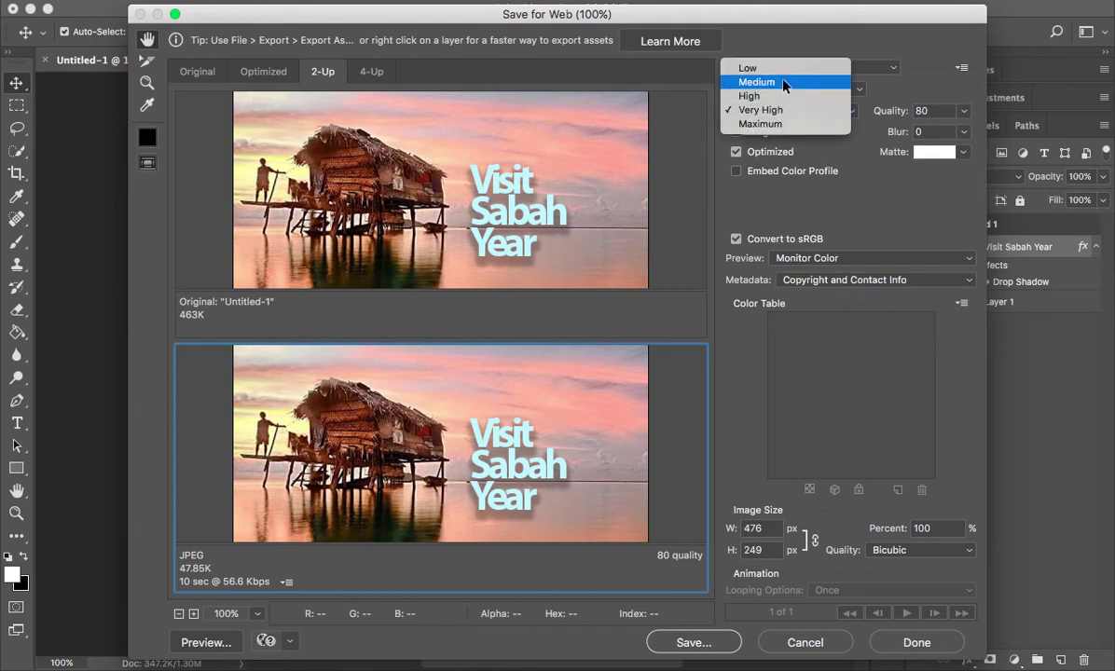
click(875, 200)
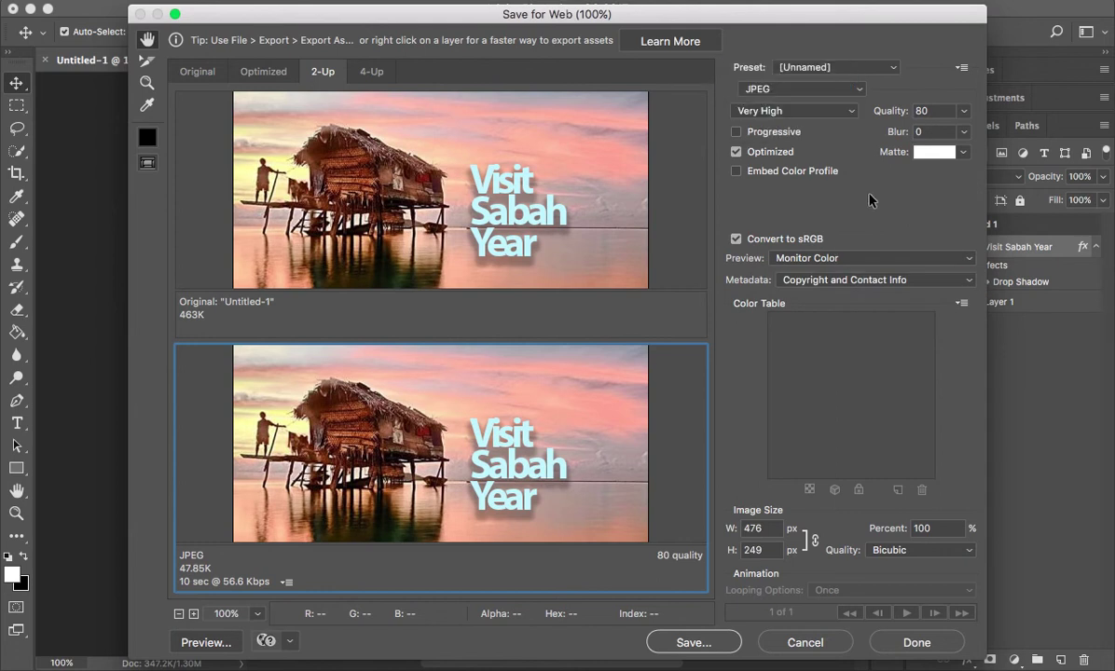
click(418, 177)
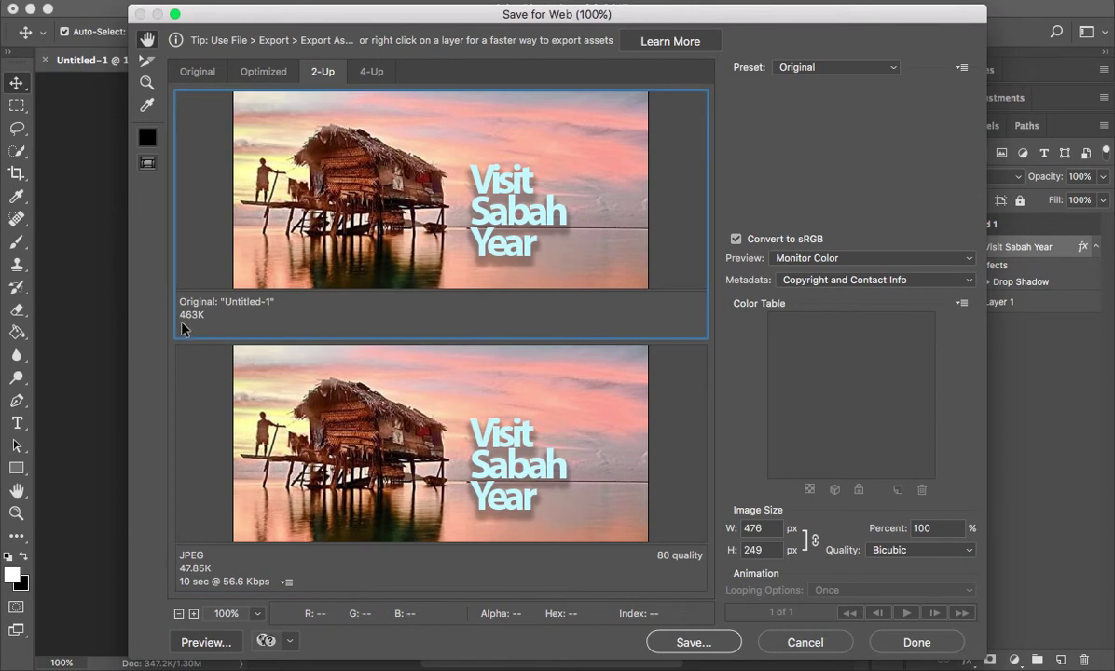
click(297, 401)
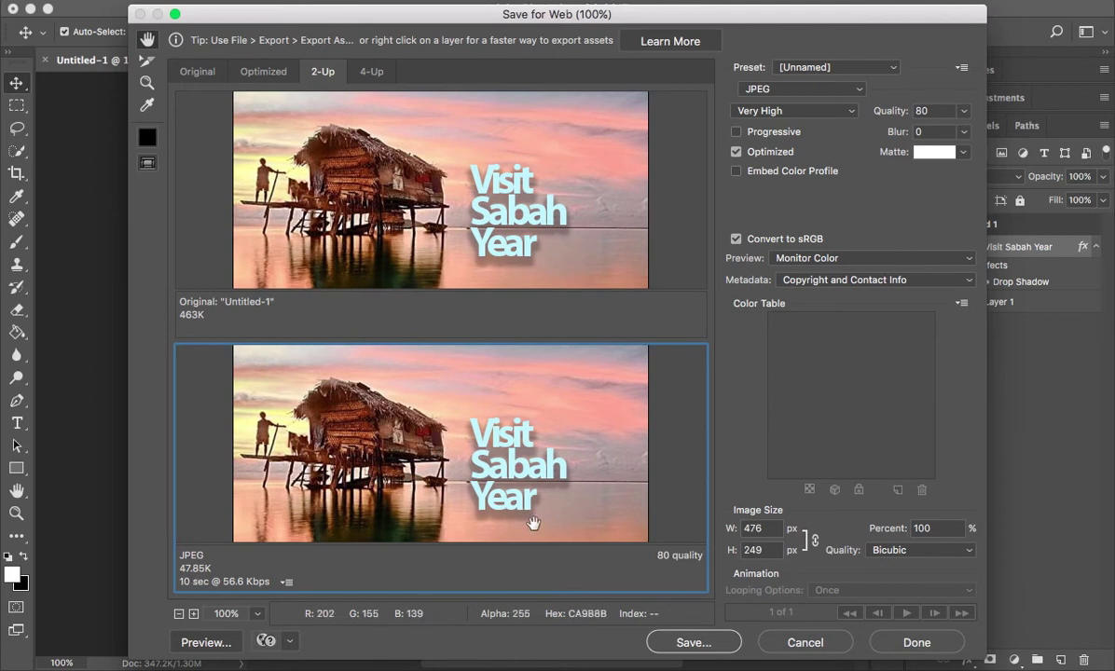
Save the optimized image to the Desktop as sabah.jpg
click(699, 650)
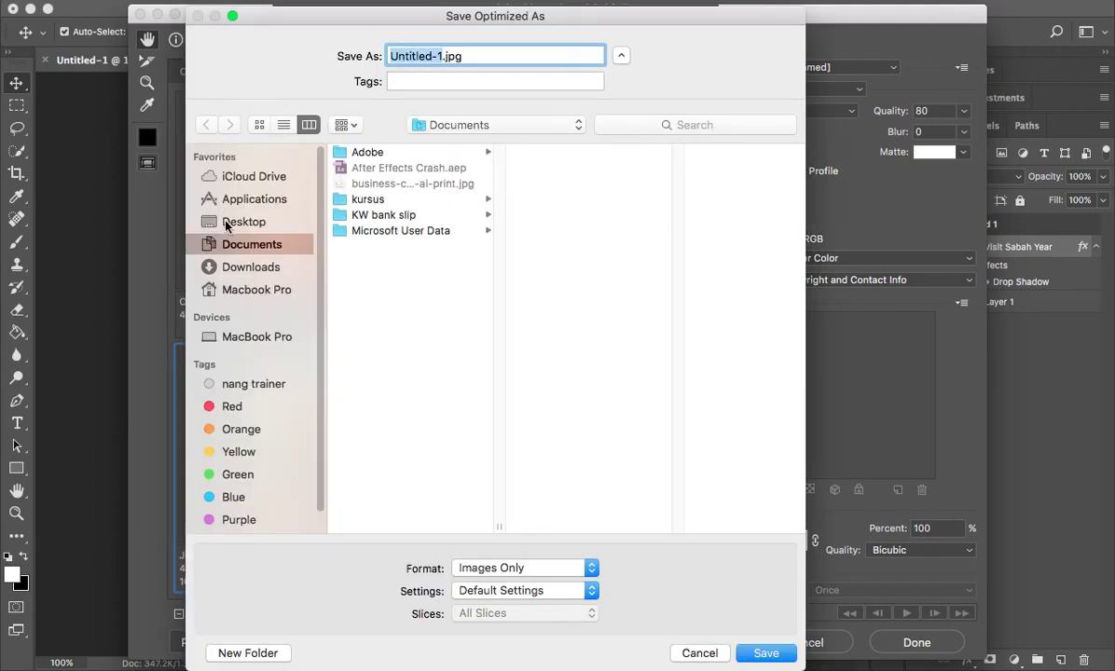
click(228, 221)
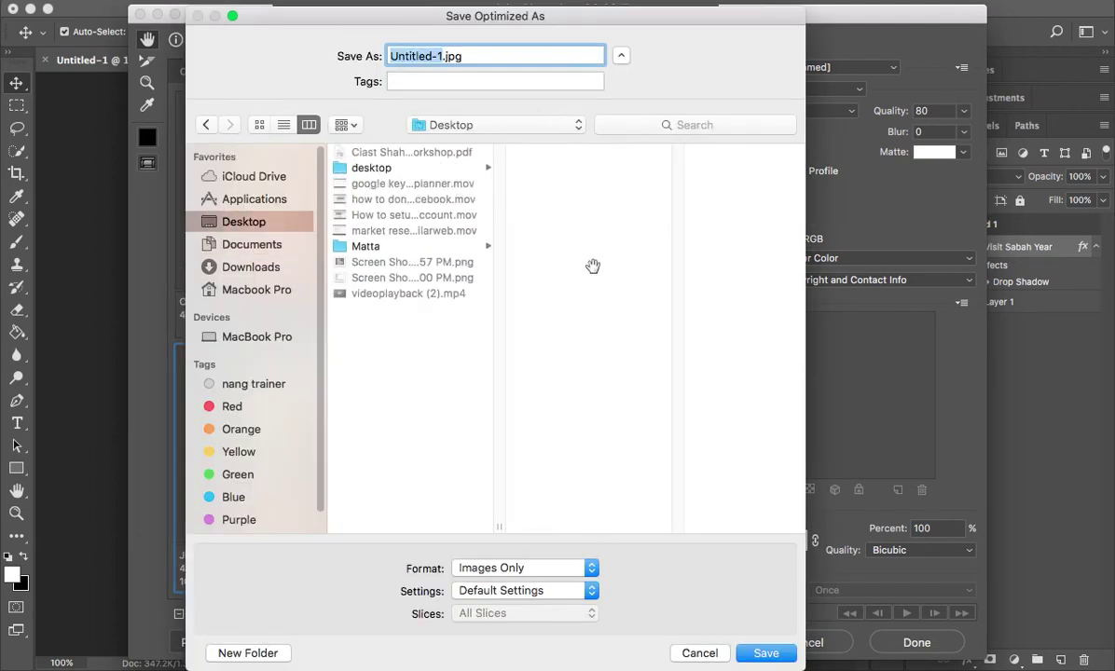
text(sabah)
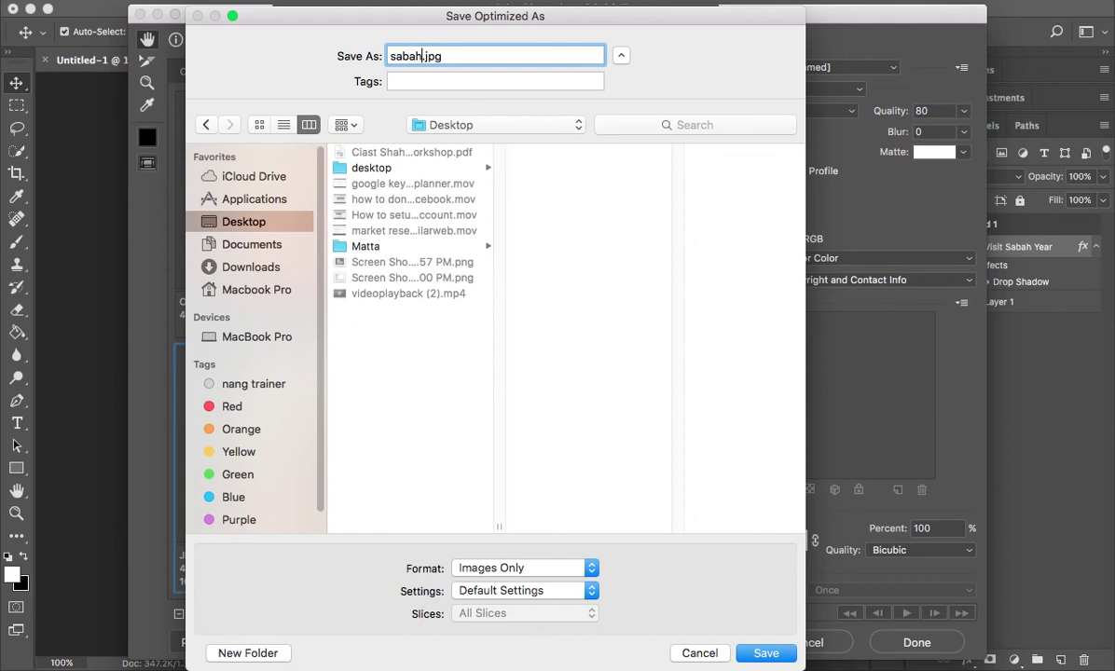
key(Return)
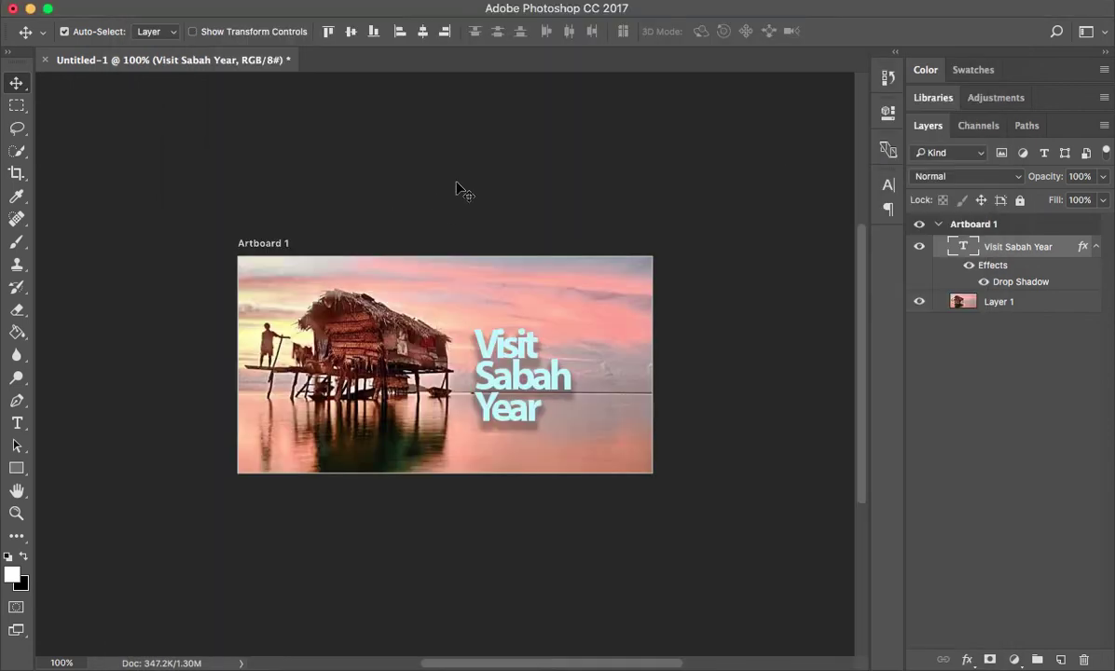
Switch to the desktop and open sabah.jpg to check the exported graphic at different zoom levels in an enlarged window
click(30, 9)
click(37, 15)
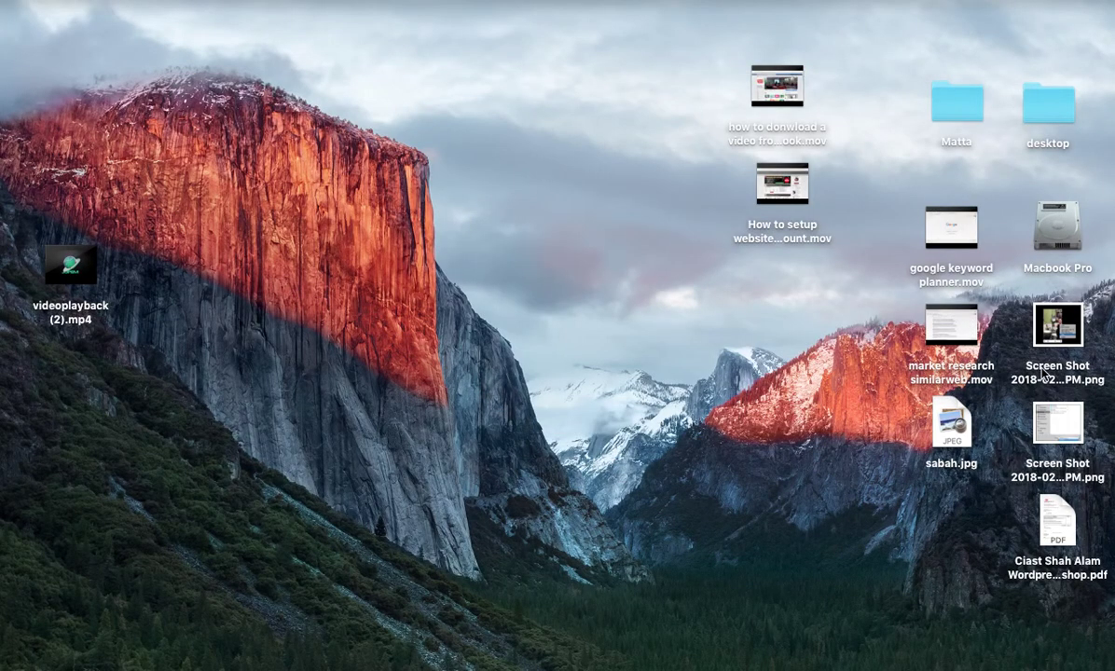
click(951, 425)
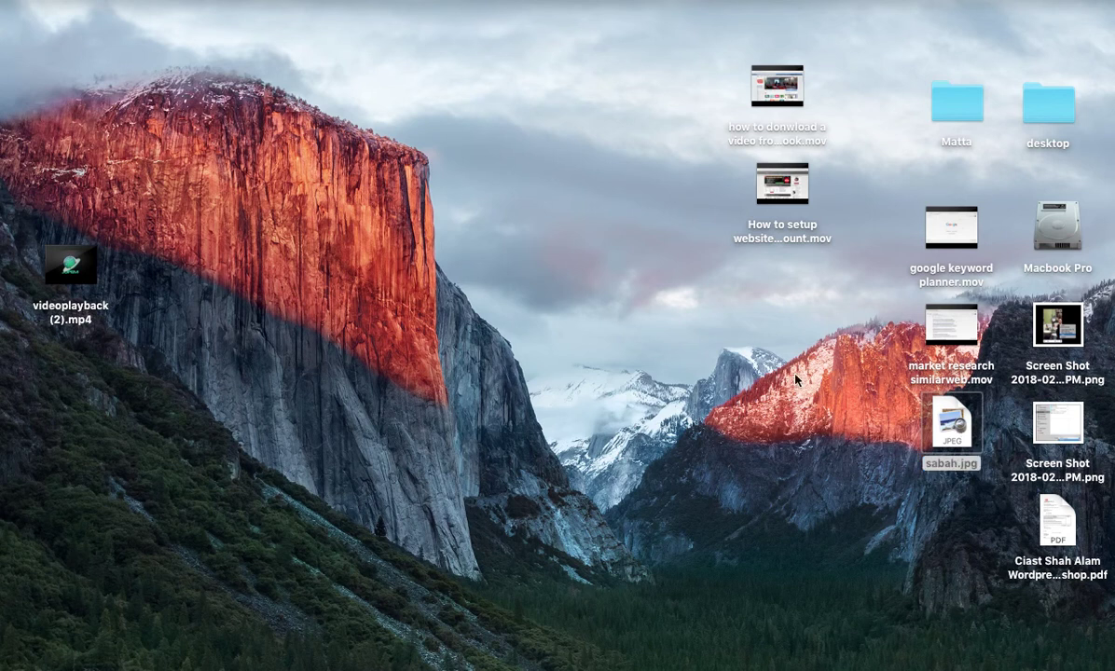
double_click(951, 424)
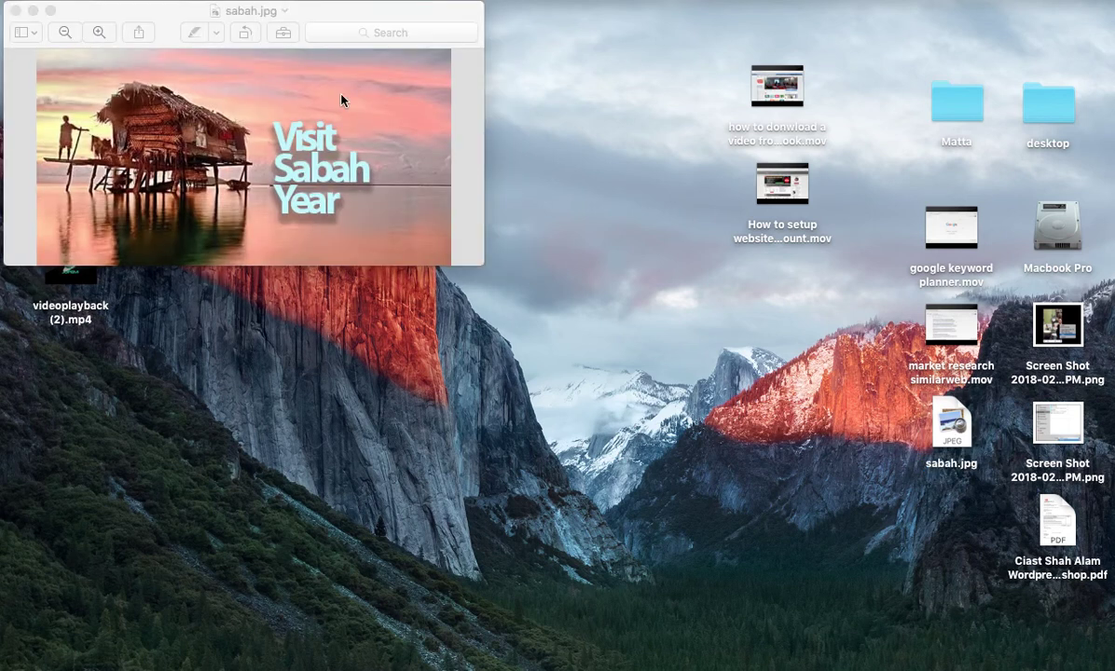
drag(288, 18, 342, 44)
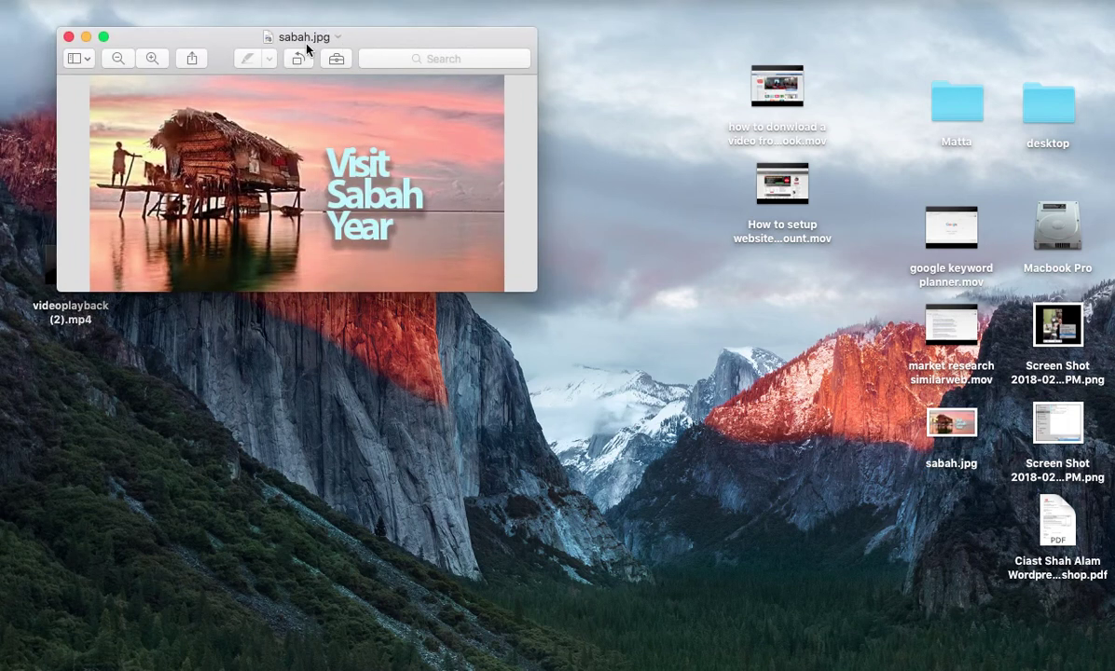
drag(530, 296, 717, 473)
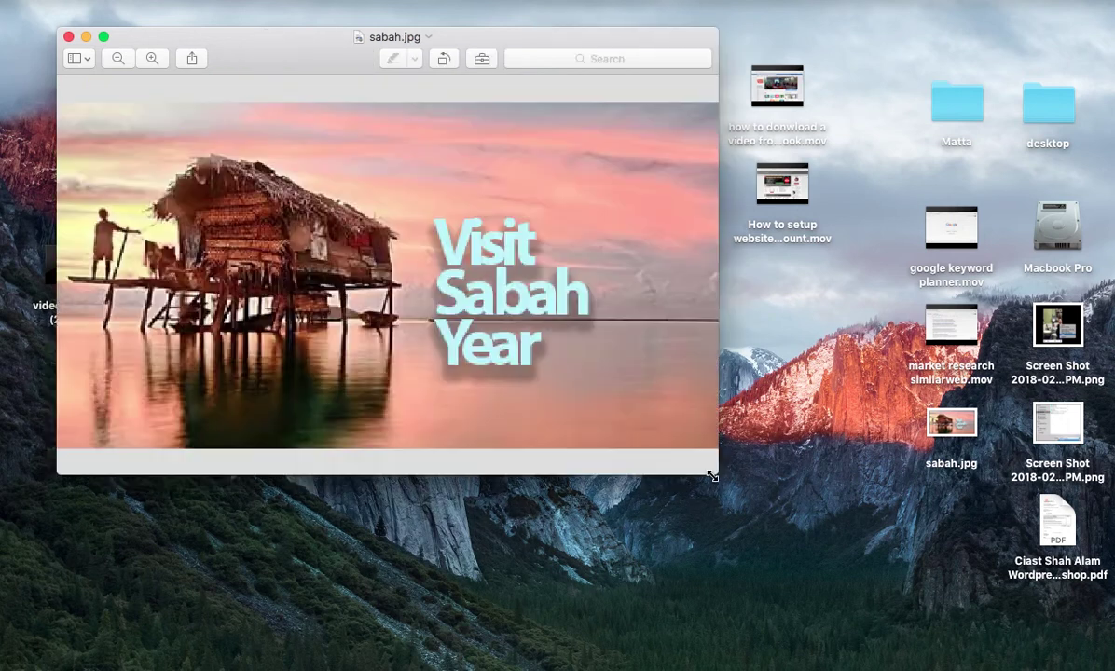
click(118, 59)
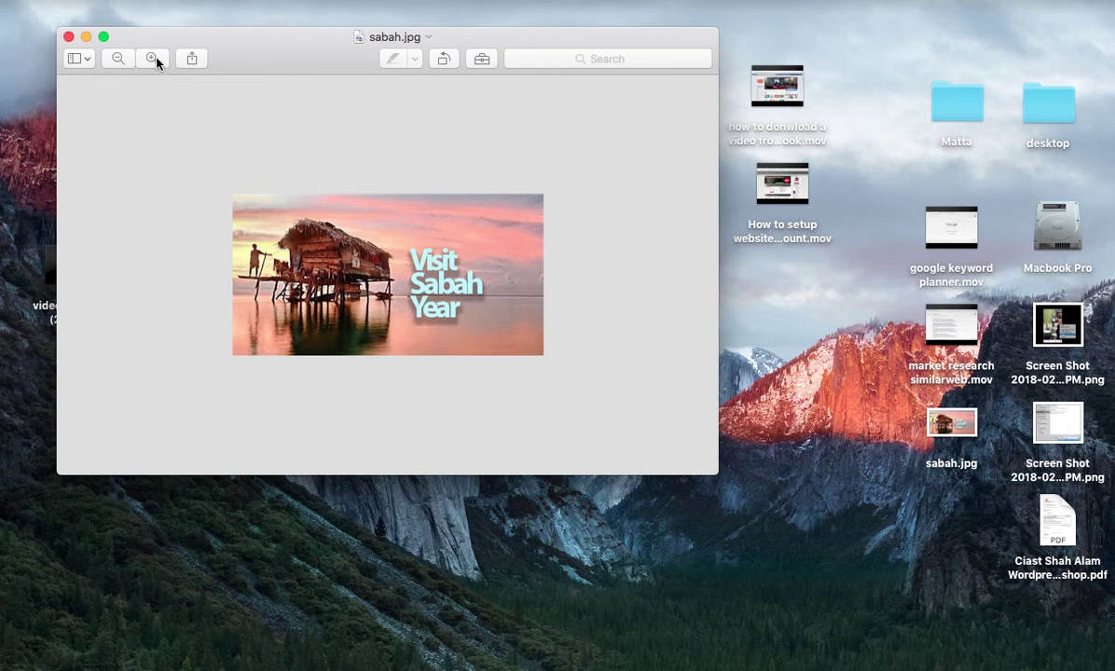
click(154, 58)
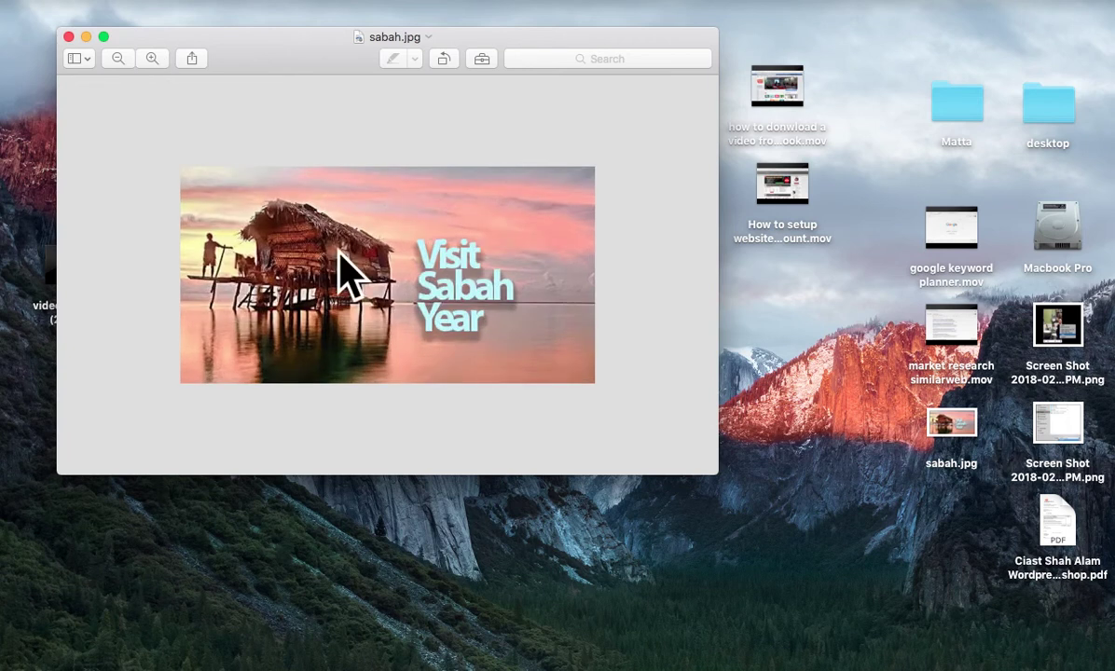